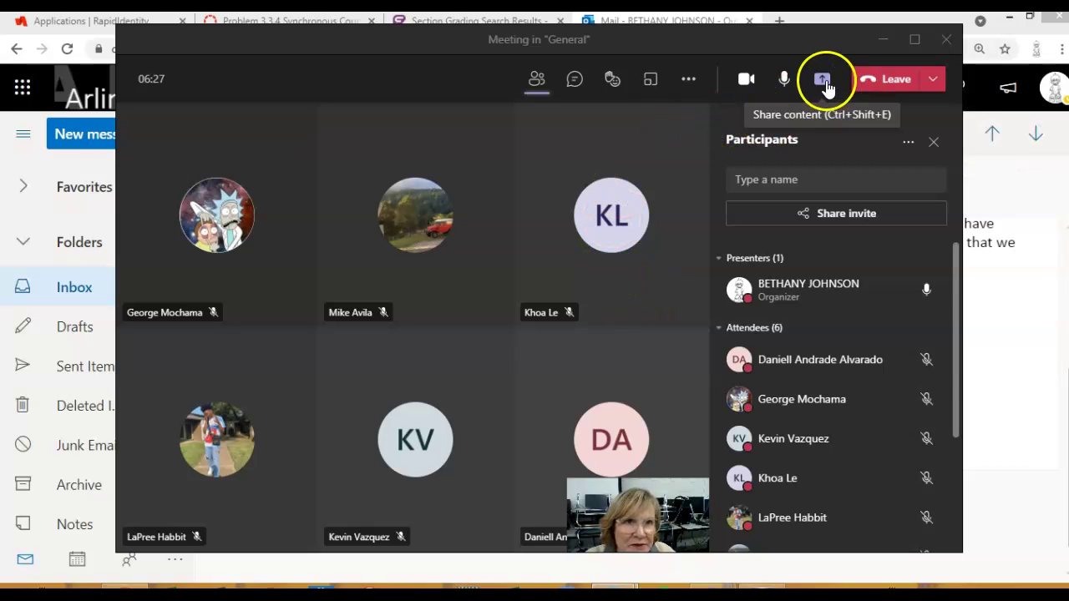
Share the whole desktop (Screen #1) with the Teams meeting.
left_click(823, 82)
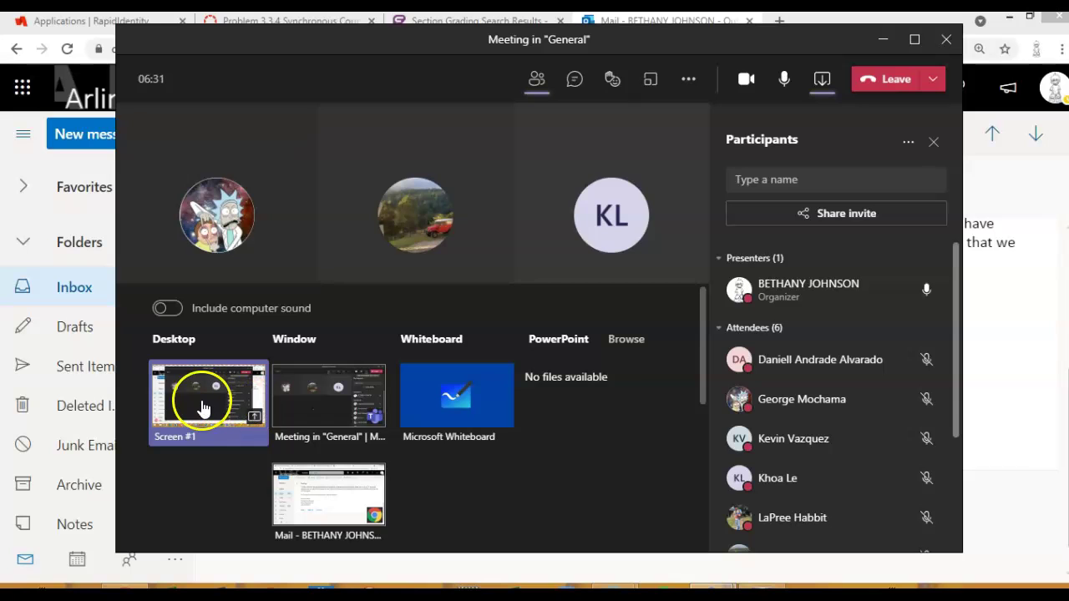
left_click(202, 407)
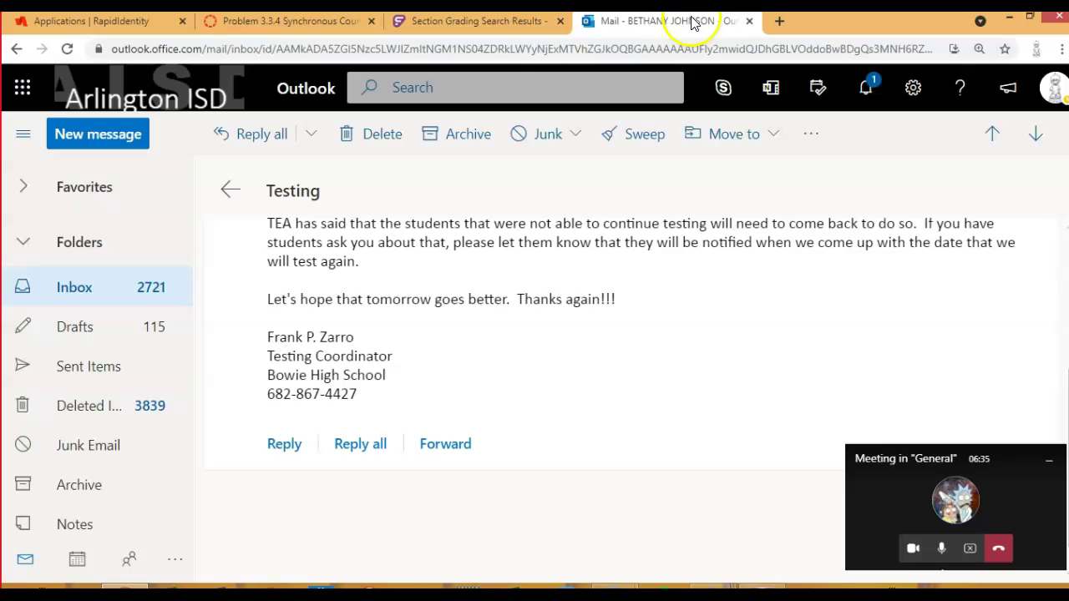
Switch from Outlook to the Canvas tab showing the Problem 3.3.4 Sixty Second Timer resources.
left_click(287, 24)
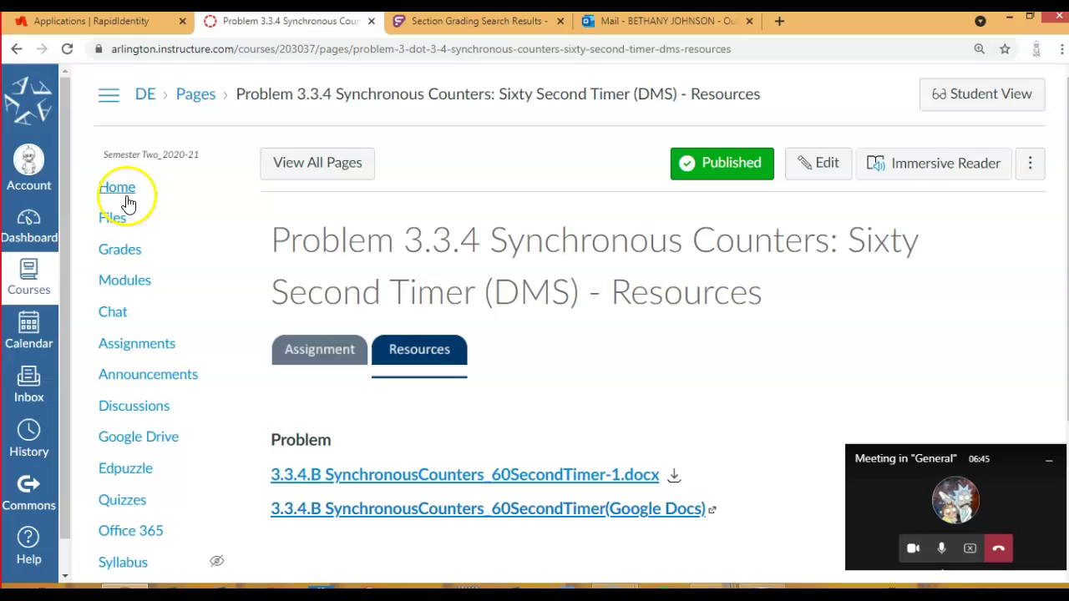
Go back through the browser history to the Lesson 3.3 Synchronous Counters overview page.
left_click(15, 50)
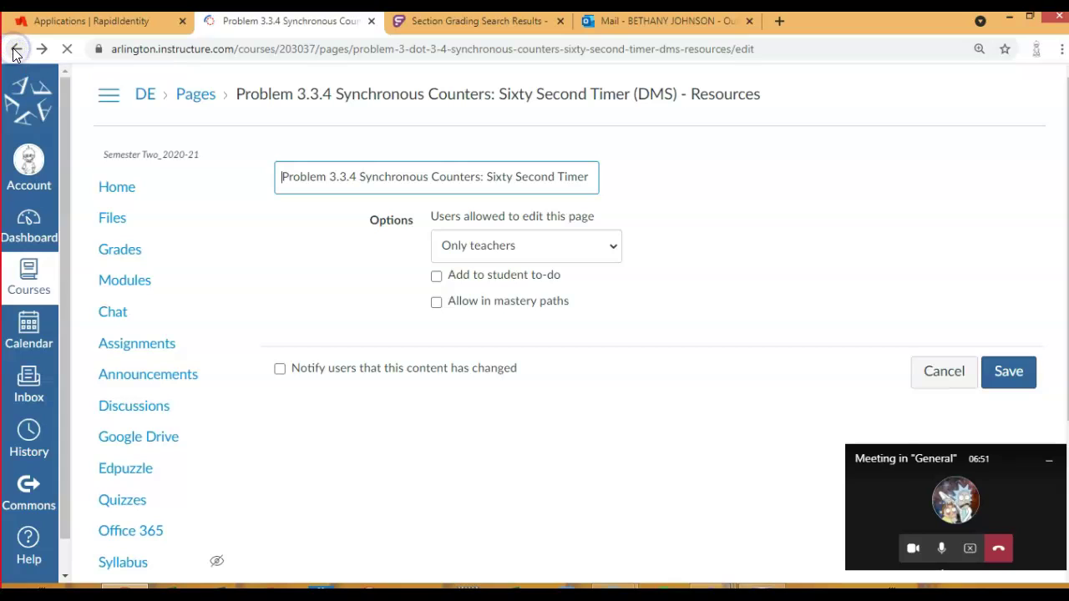
left_click(15, 51)
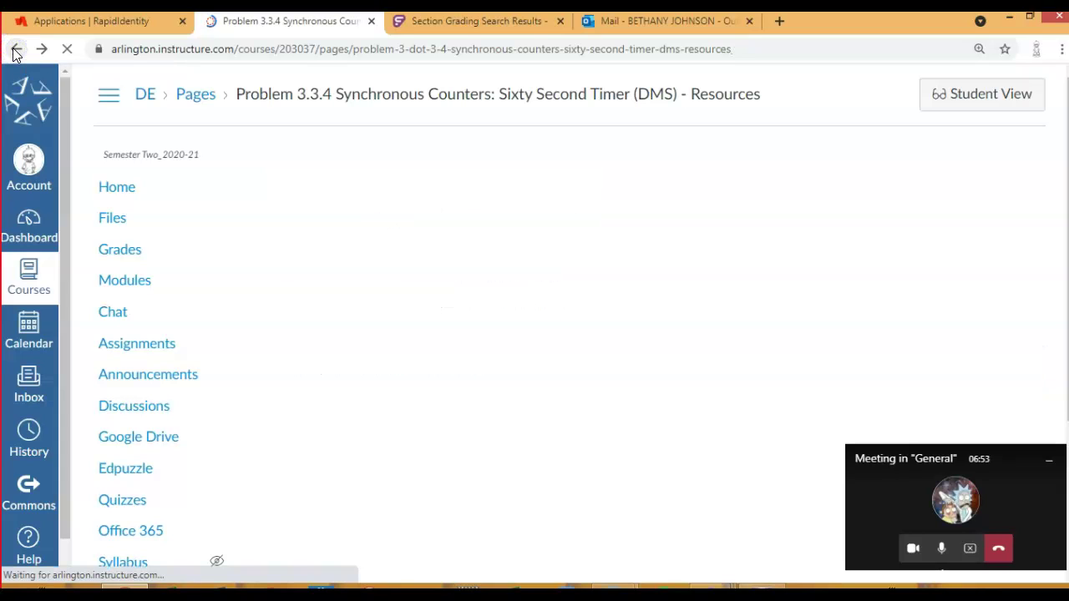
left_click(15, 51)
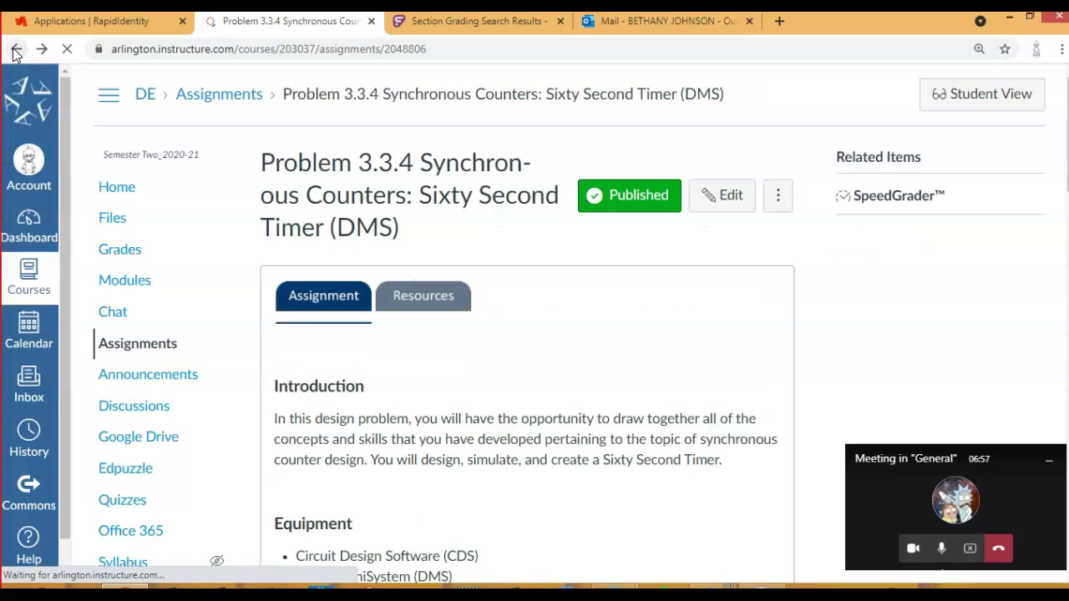
left_click(14, 52)
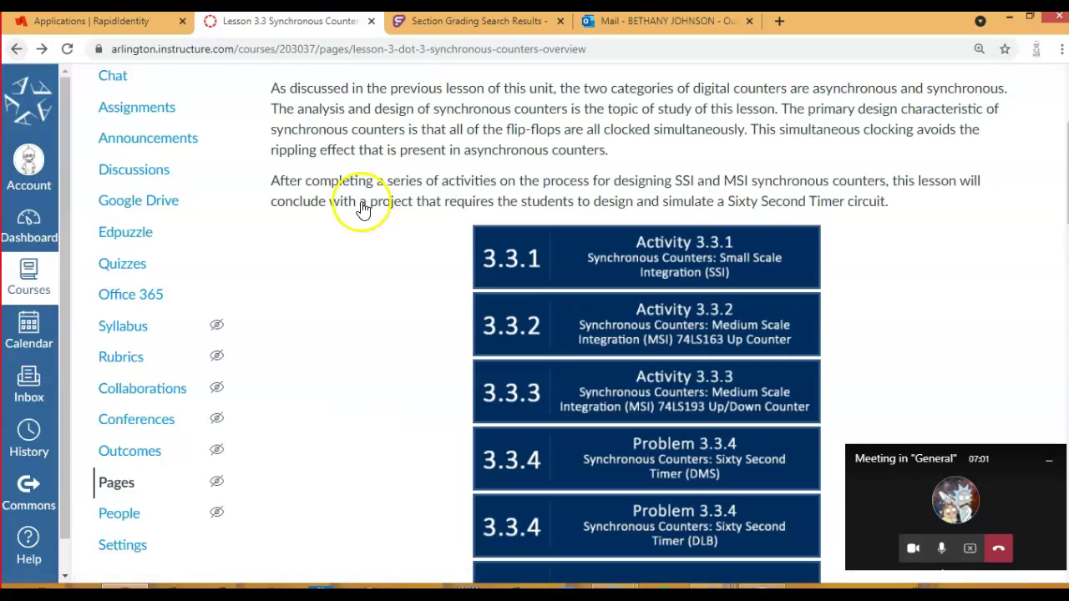
scroll(682, 400, "down", 1)
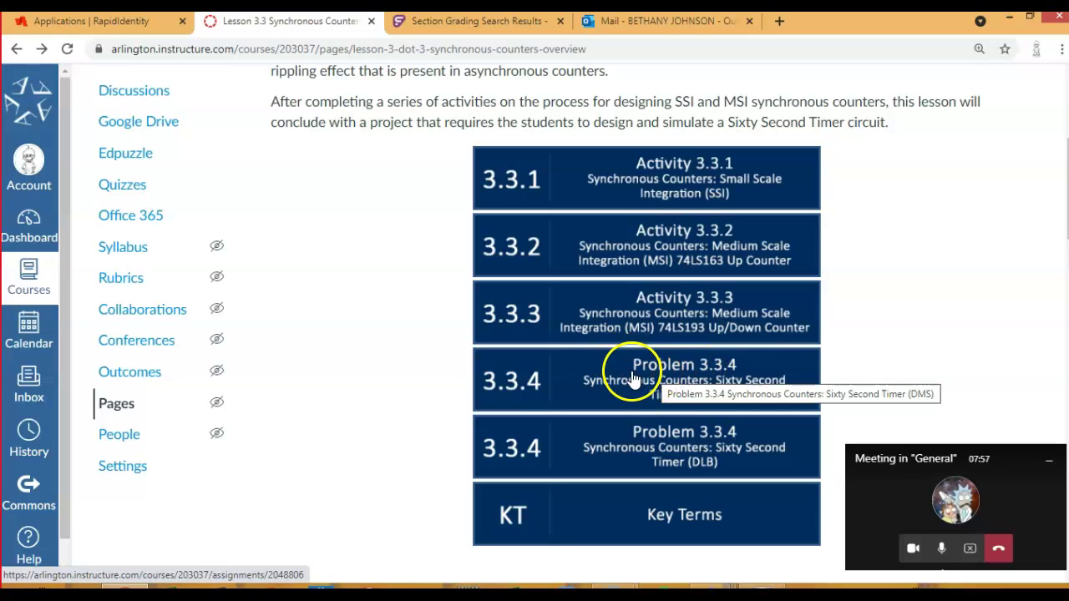
Open the Problem 3.3.4 (DMS) assignment's Resources and scroll to the 3.3.4.B Google Doc link.
left_click(675, 384)
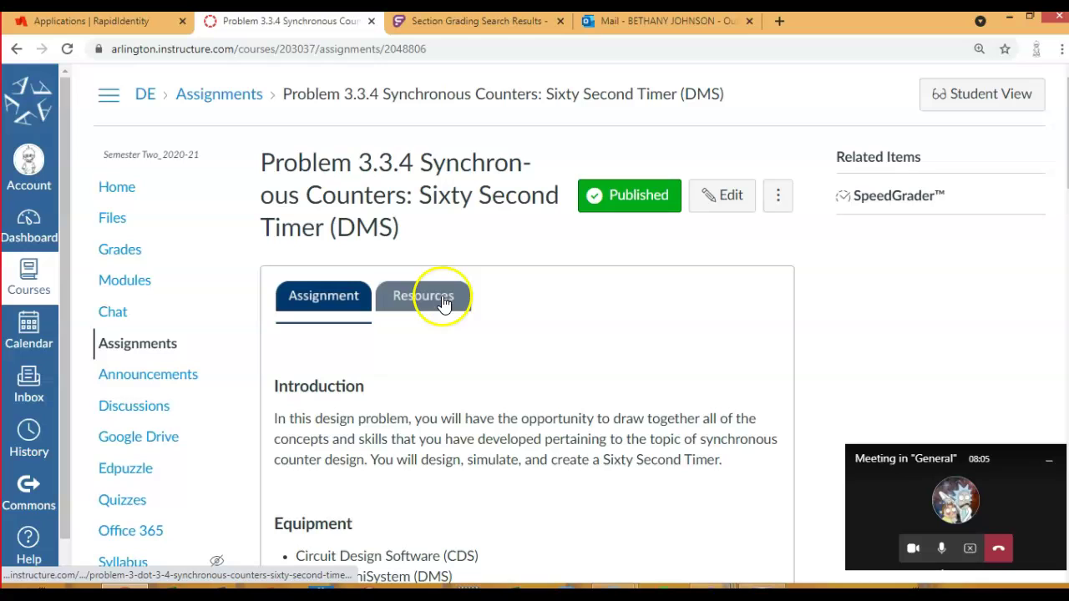
left_click(443, 301)
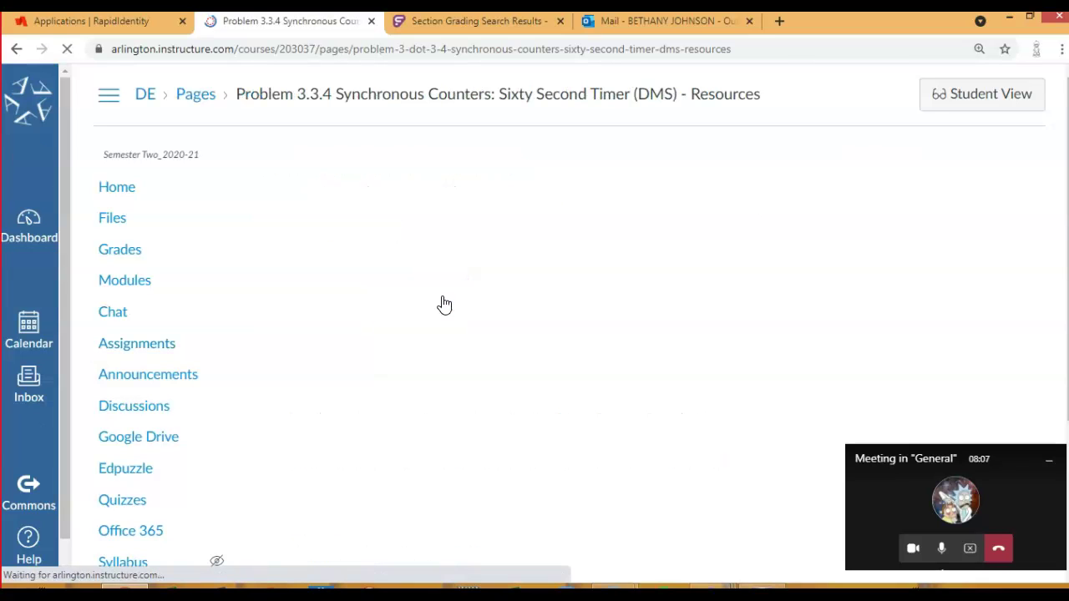
scroll(646, 358, "down", 3)
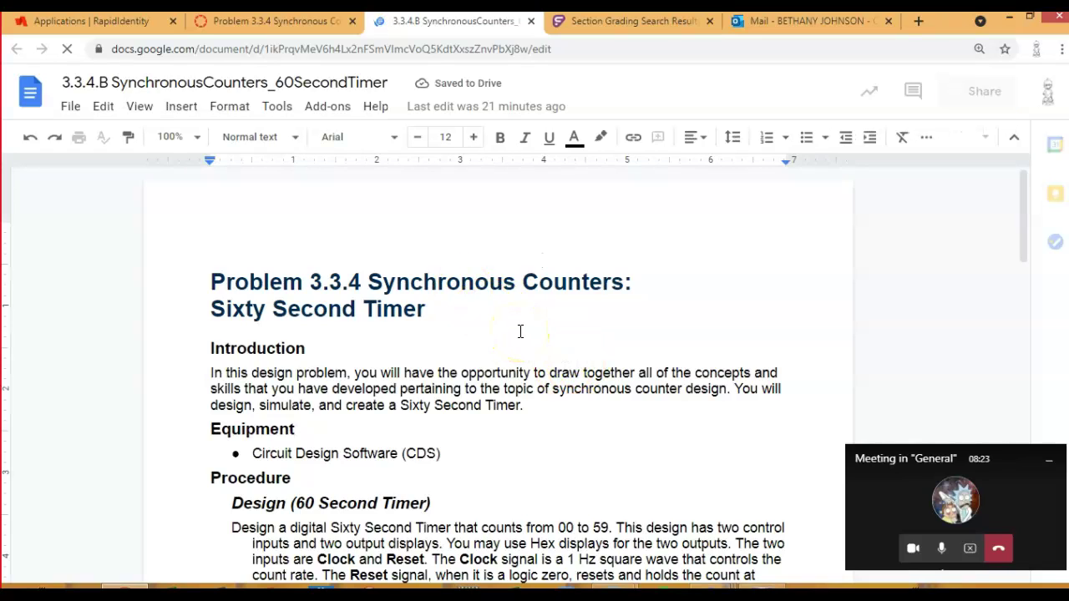
scroll(518, 332, "down", 2)
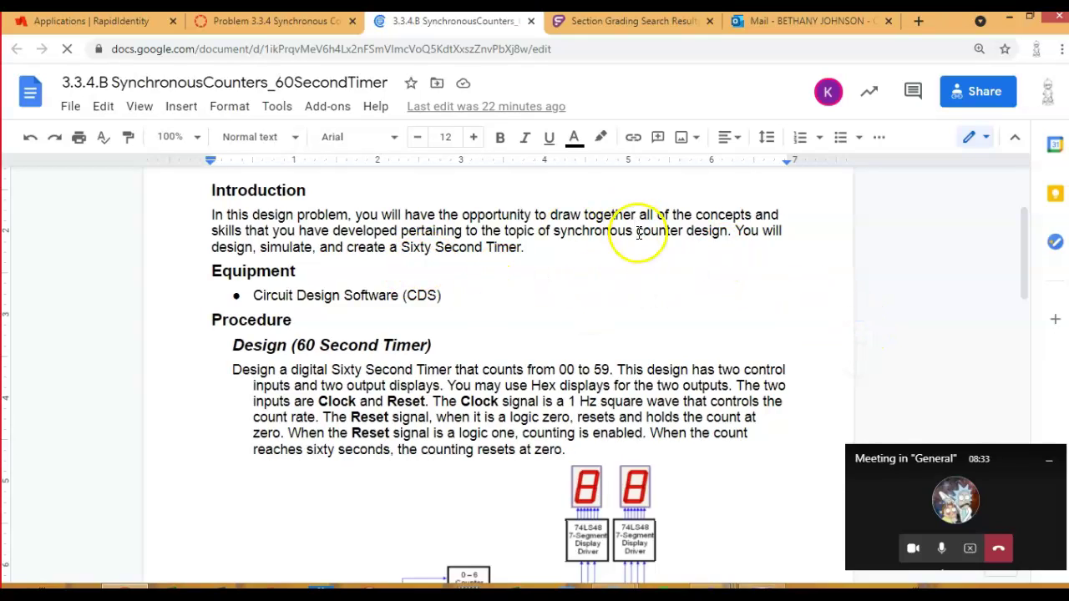
scroll(694, 254, "down", 1)
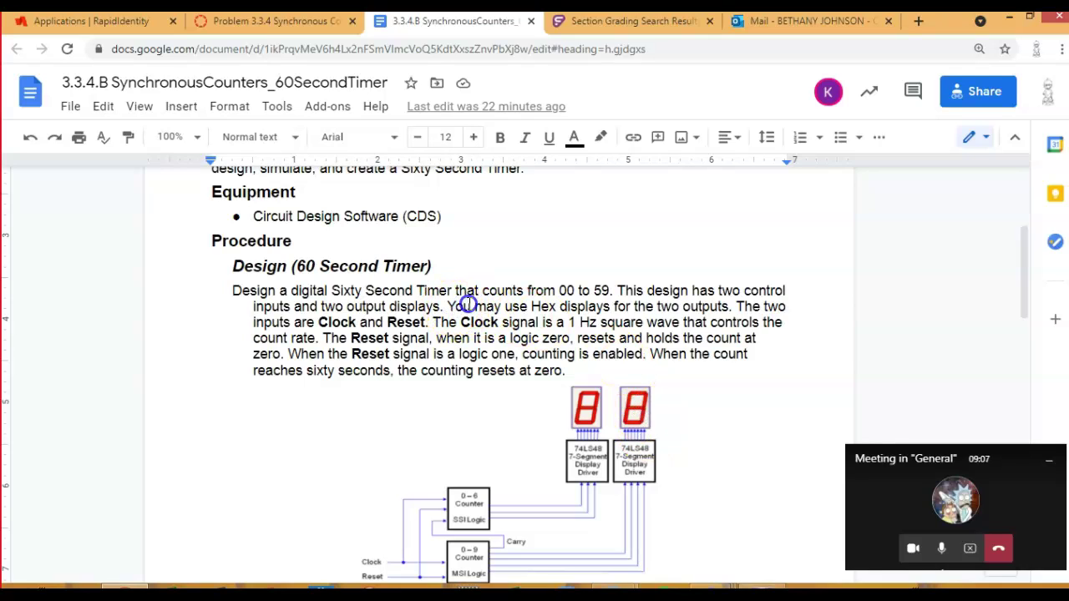
left_click_drag(447, 308, 733, 306)
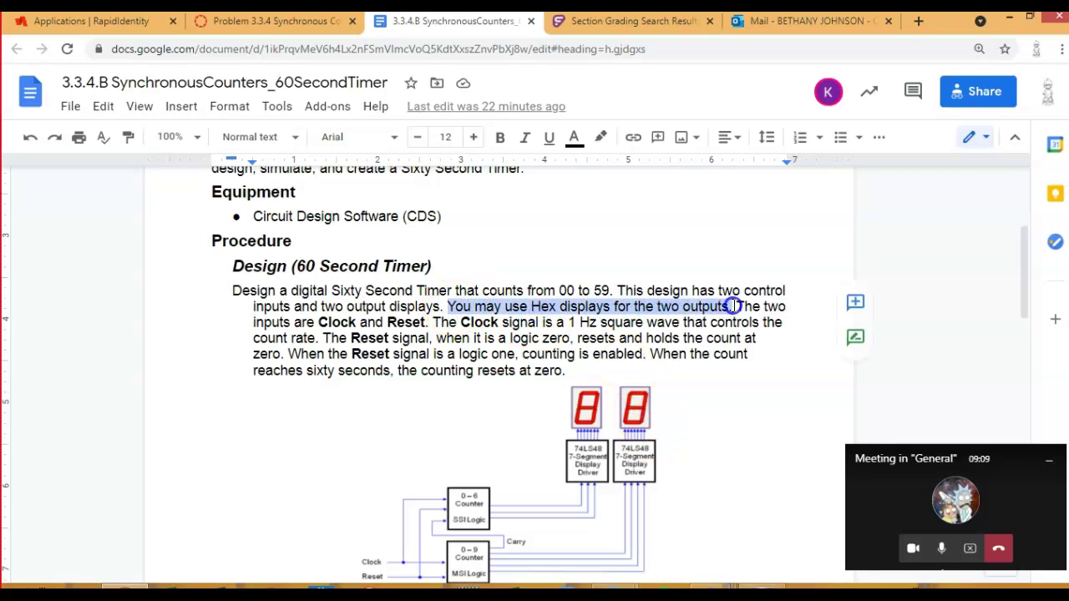
left_click(706, 410)
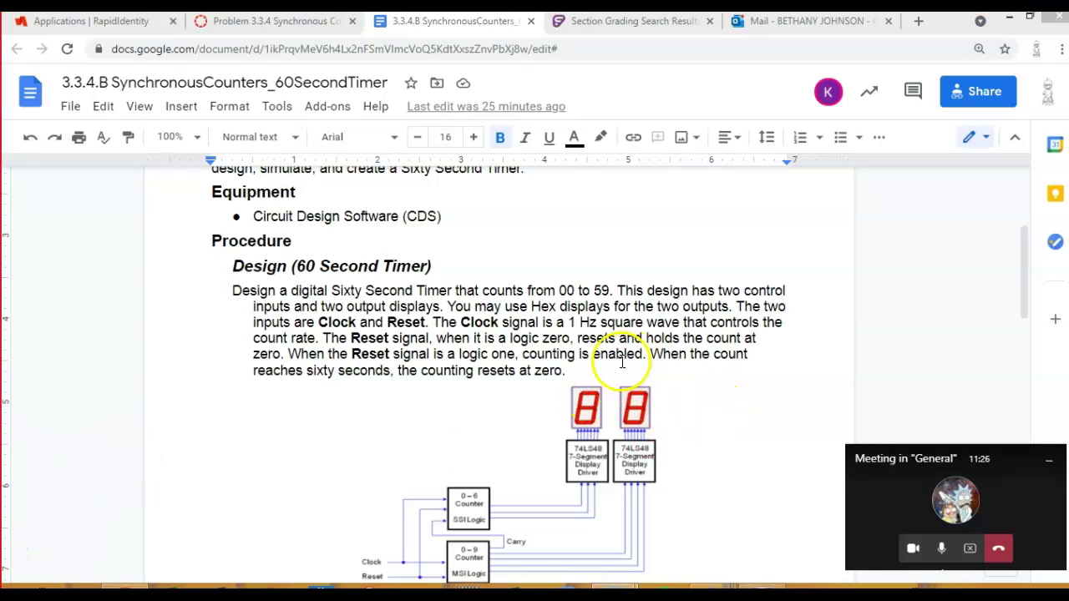
left_click(657, 363)
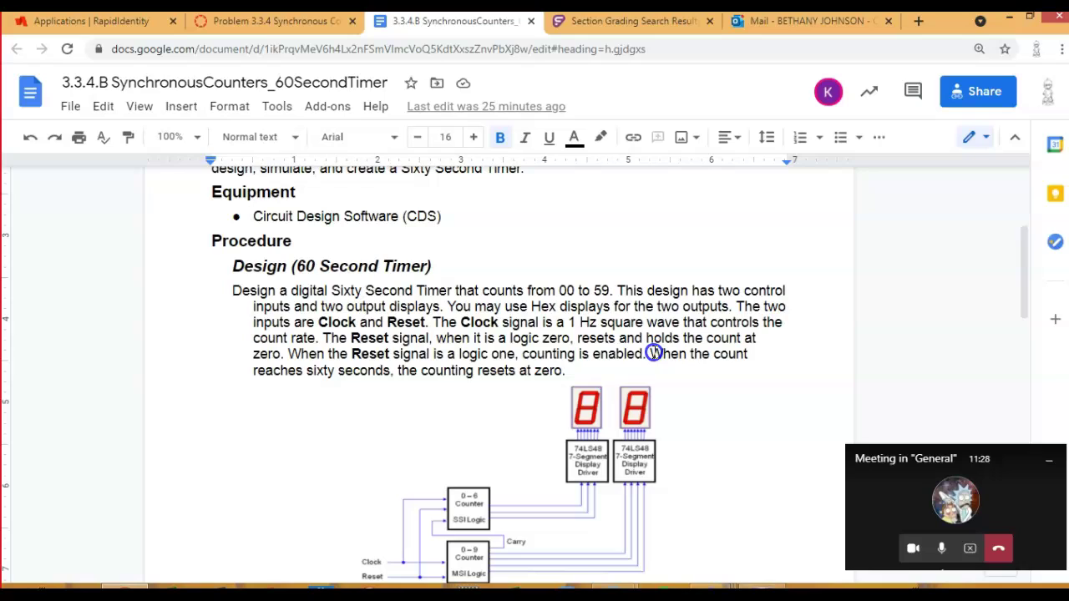
key("ctrl+shift+Down")
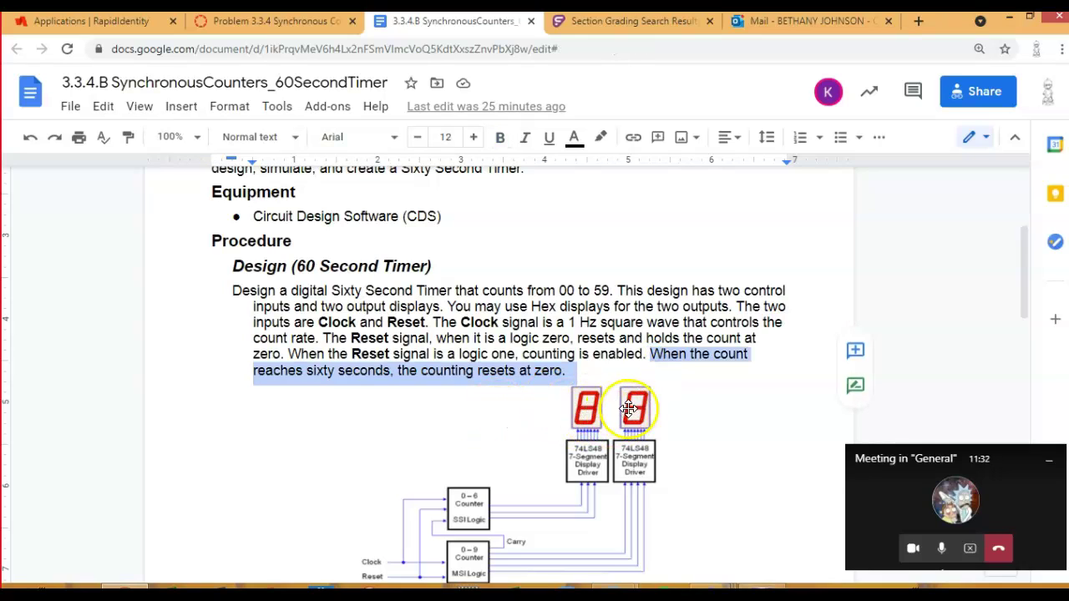
left_click(714, 415)
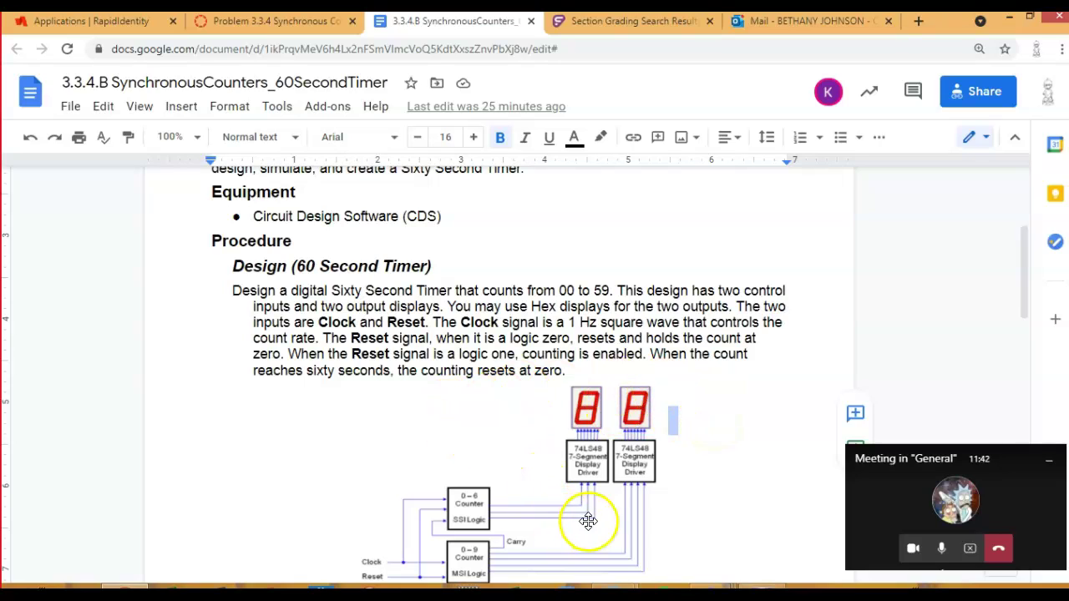
left_click(682, 471)
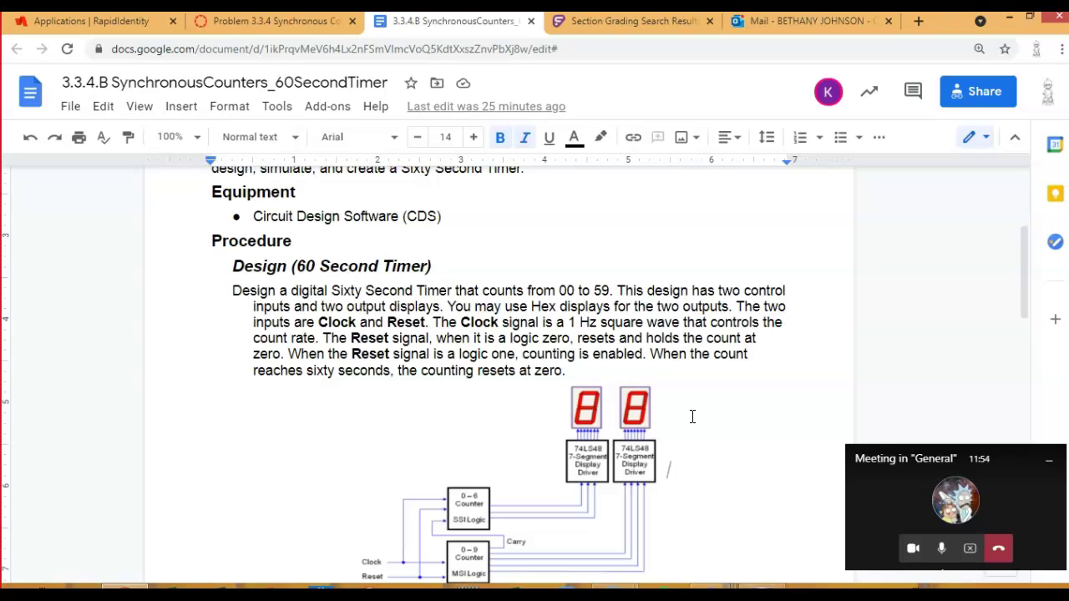
Scroll the assignment doc down to the Design Specifications and Simulation sections.
scroll(692, 416, "down", 5)
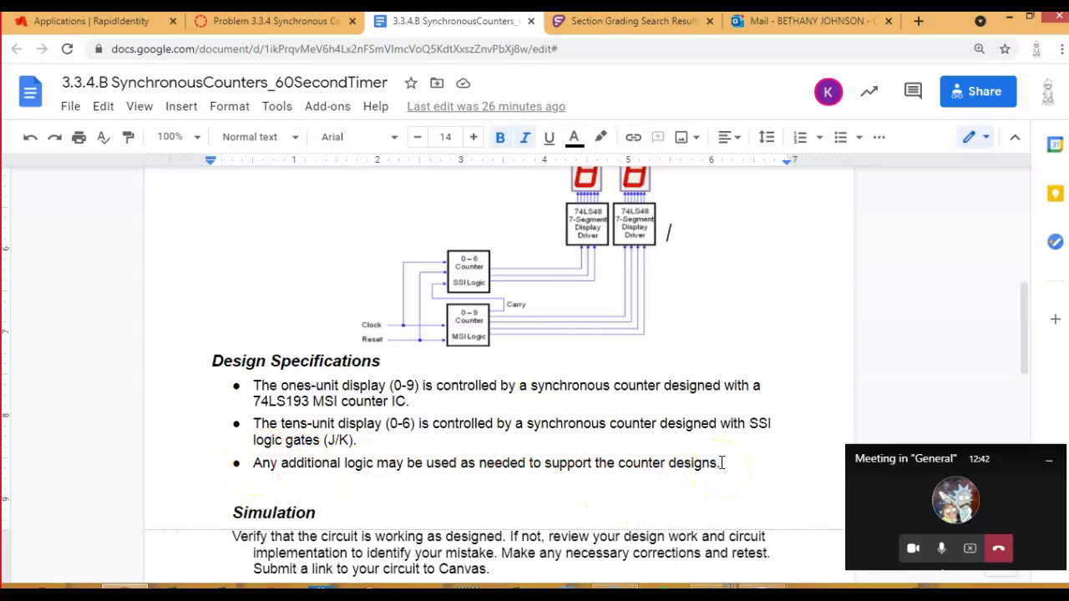
scroll(576, 367, "up", 3)
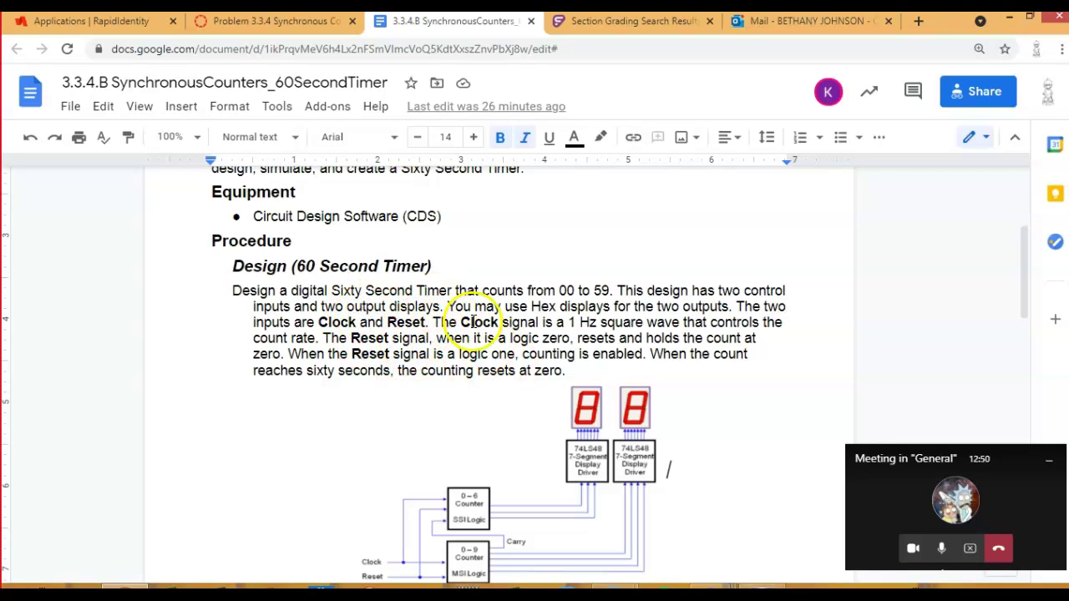
scroll(440, 337, "down", 3)
scroll(441, 338, "down", 2)
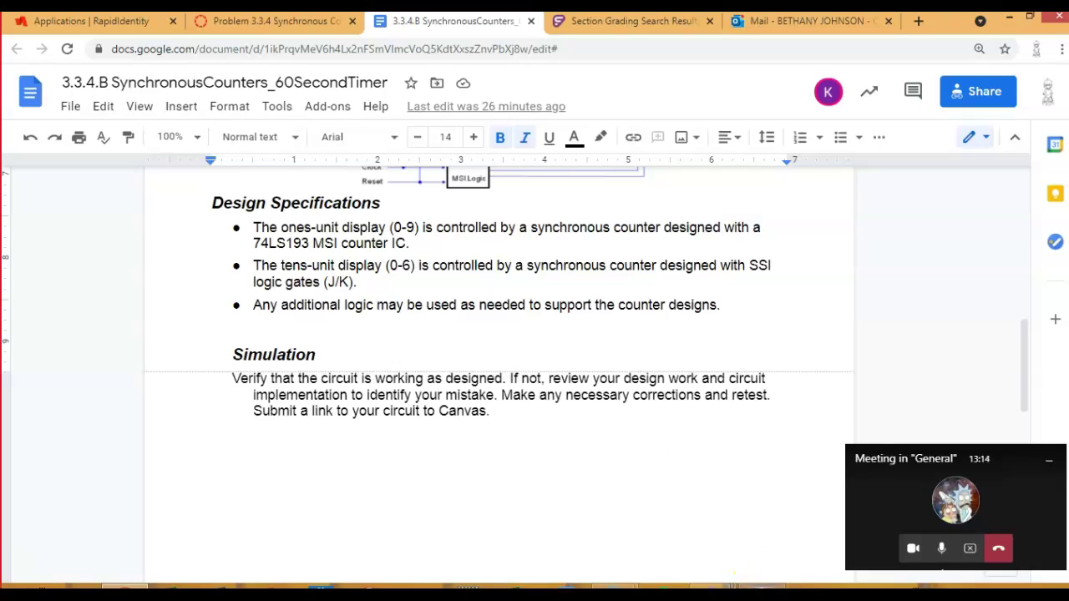
Reread the Simulation section's instructions, then bring up the '60 second no buzzer' Multisim circuit.
mouse_move(761, 594)
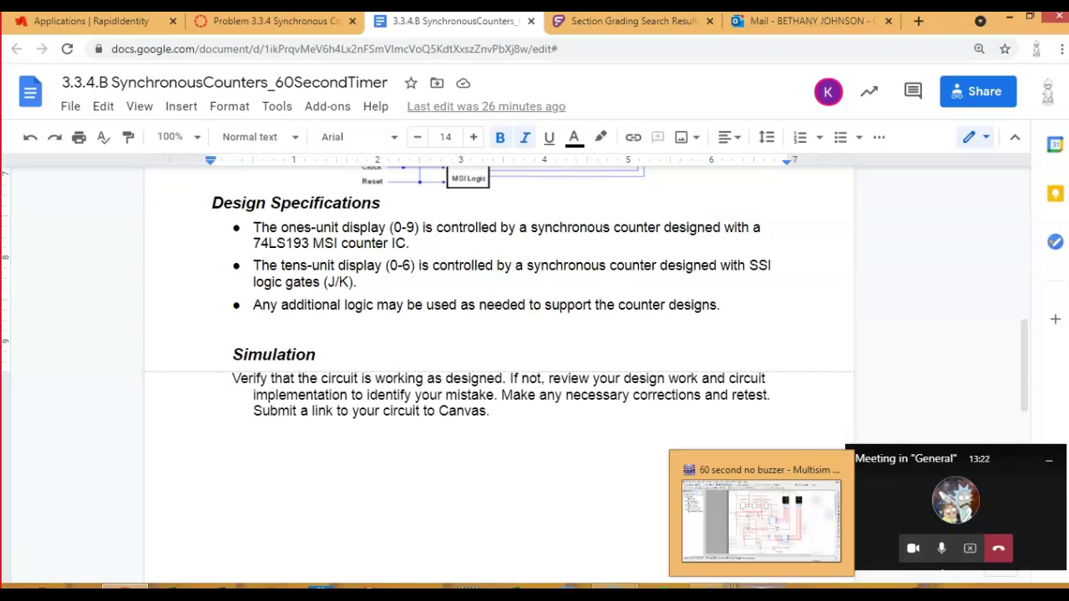
scroll(318, 346, "up", 7)
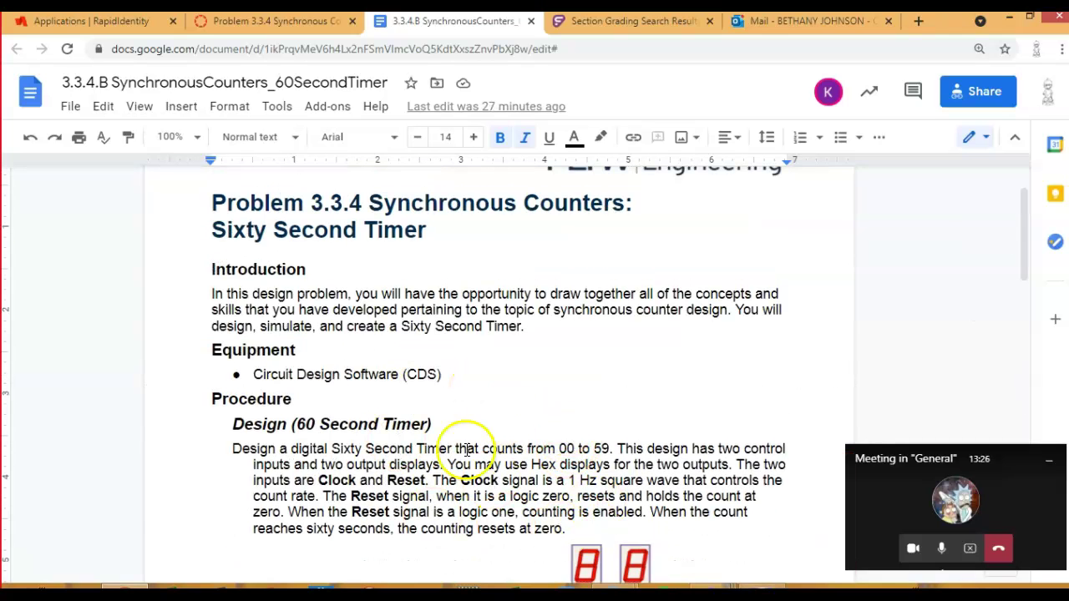
scroll(475, 443, "down", 3)
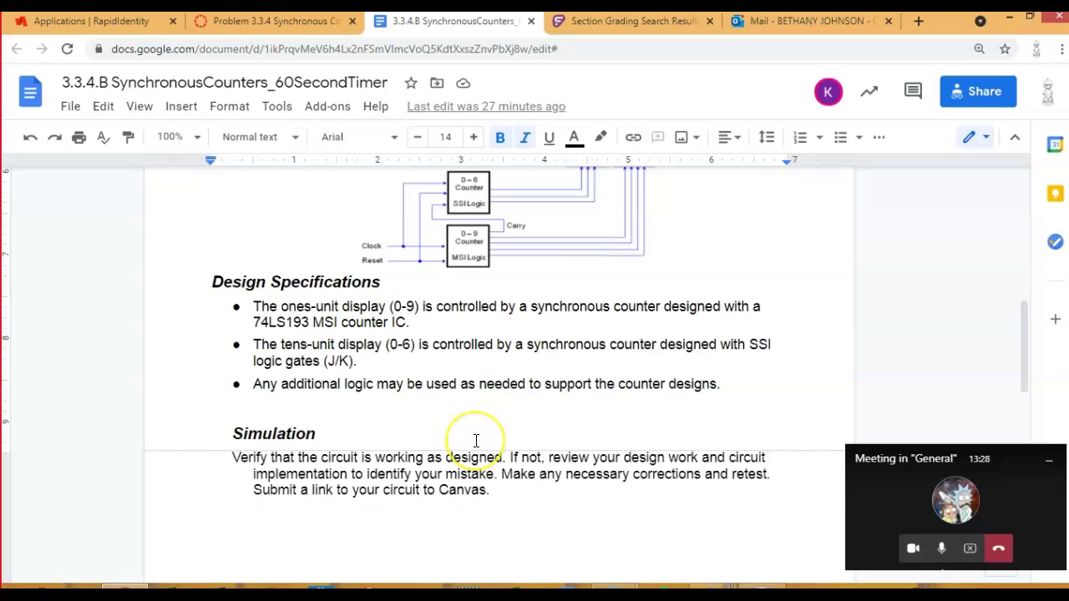
scroll(476, 440, "down", 2)
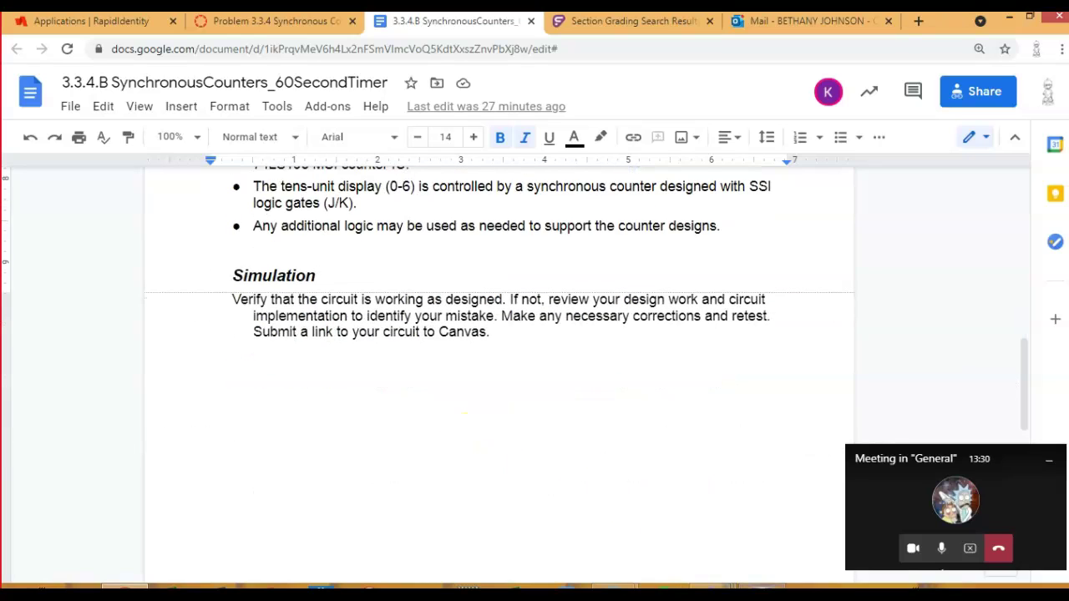
mouse_move(761, 592)
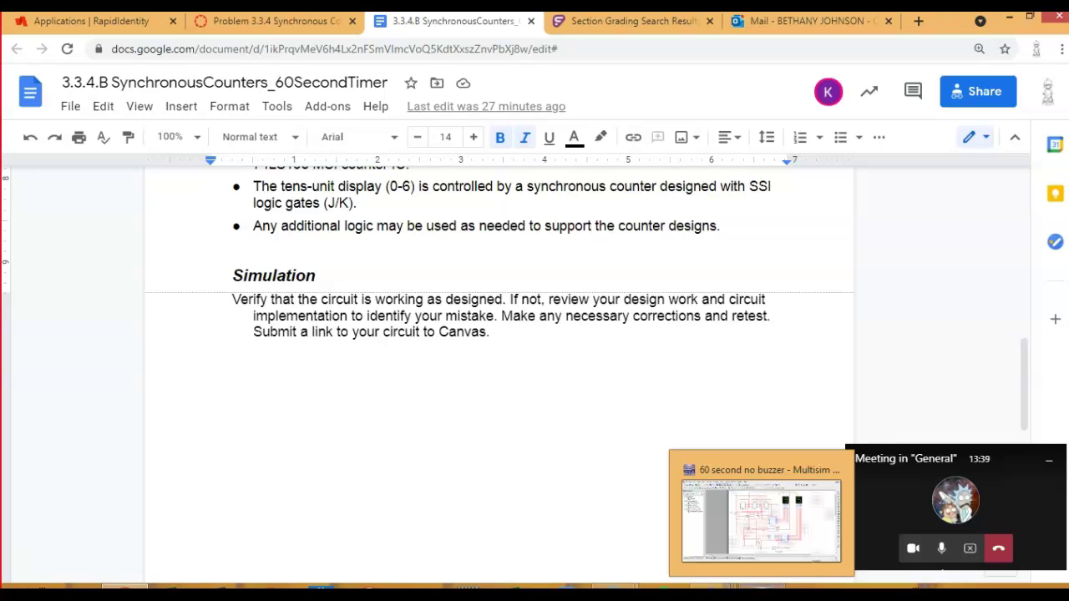
left_click(751, 553)
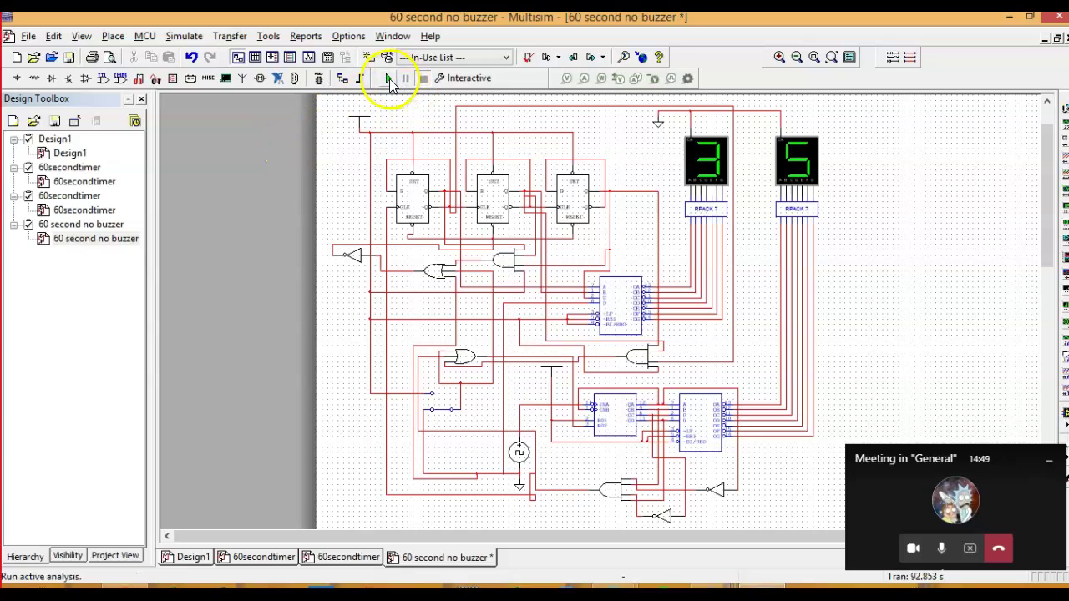
Run the timer simulation and pause it once the displays reach 29.
left_click(391, 80)
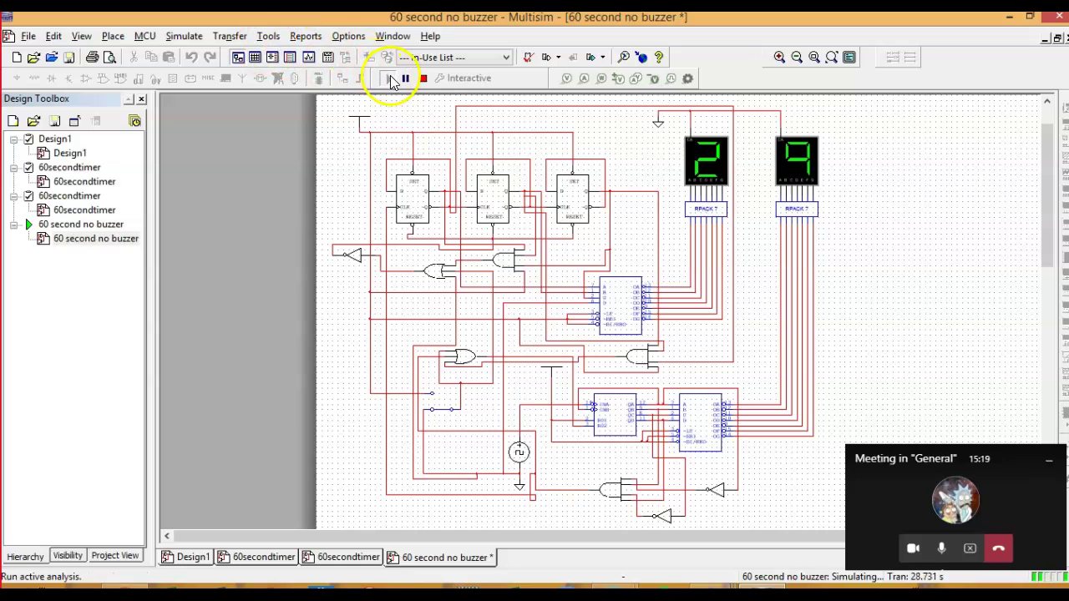
left_click(405, 80)
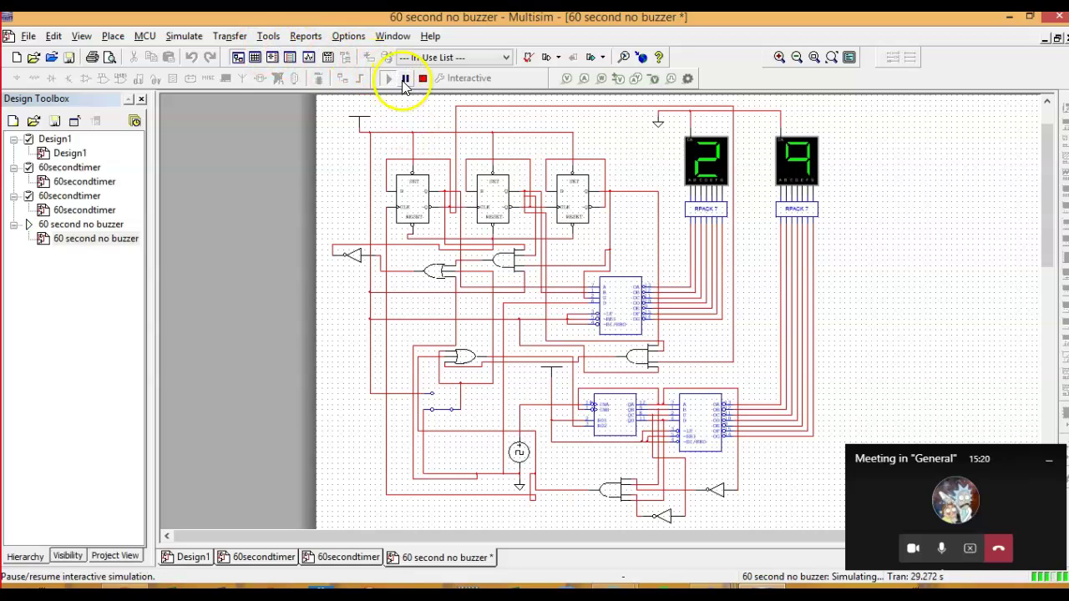
Minimize Multisim and scroll the doc back to the Design (60 Second Timer) paragraph.
left_click(1010, 20)
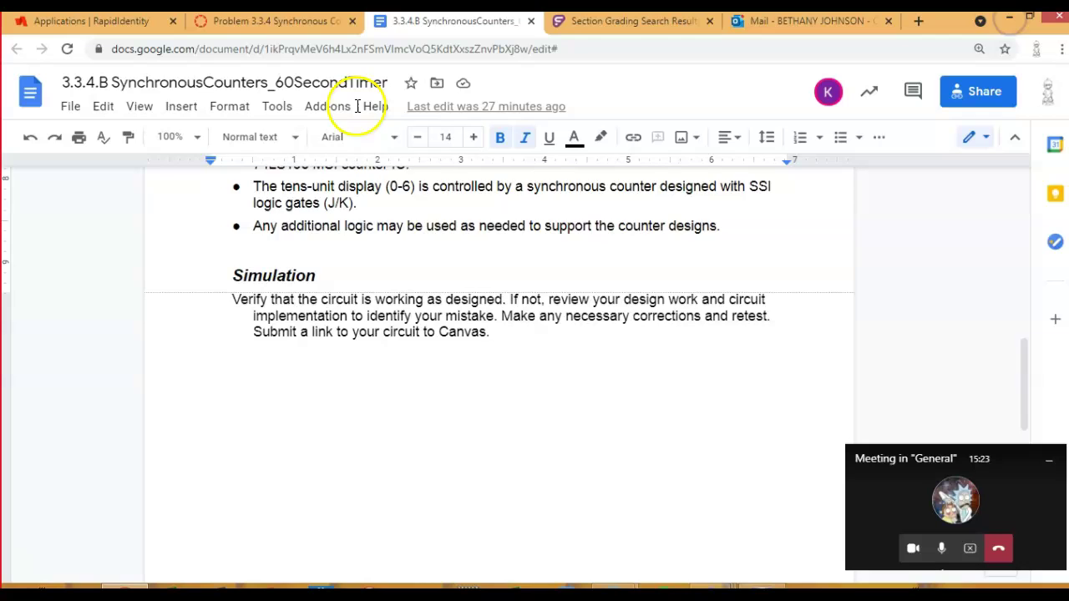
scroll(601, 339, "up", 5)
scroll(611, 345, "down", 1)
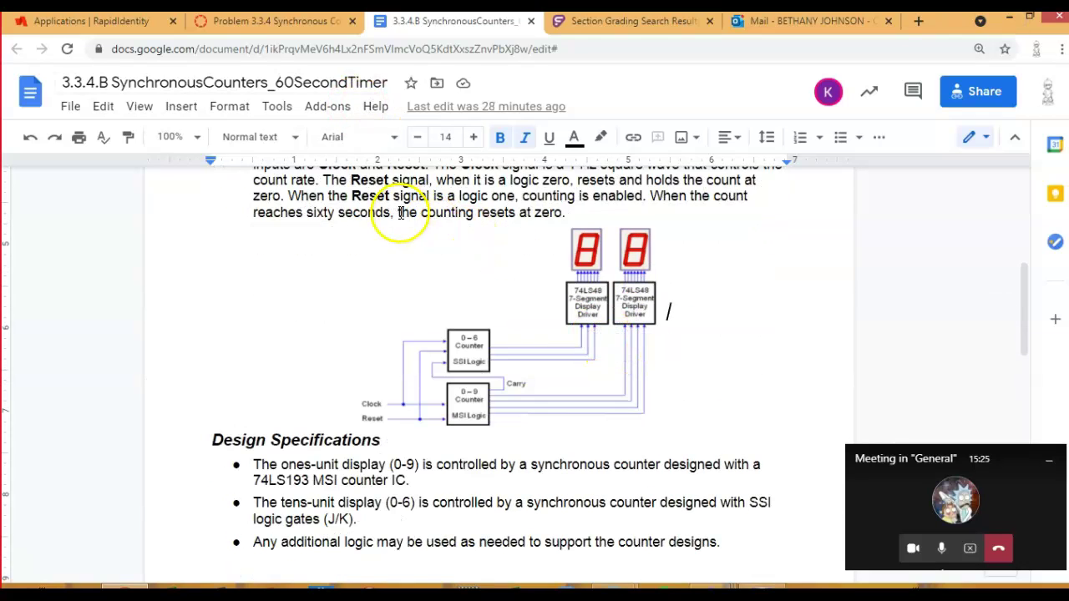
scroll(493, 208, "up", 1)
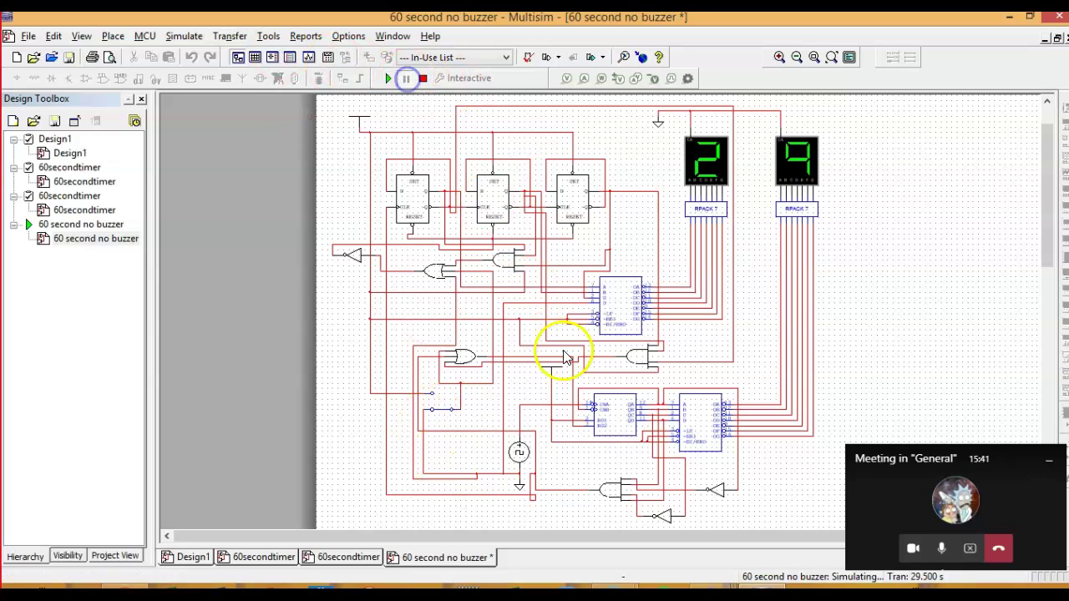
Resume the simulation and toggle the reset switch twice to clear both displays to 00.
left_click(387, 77)
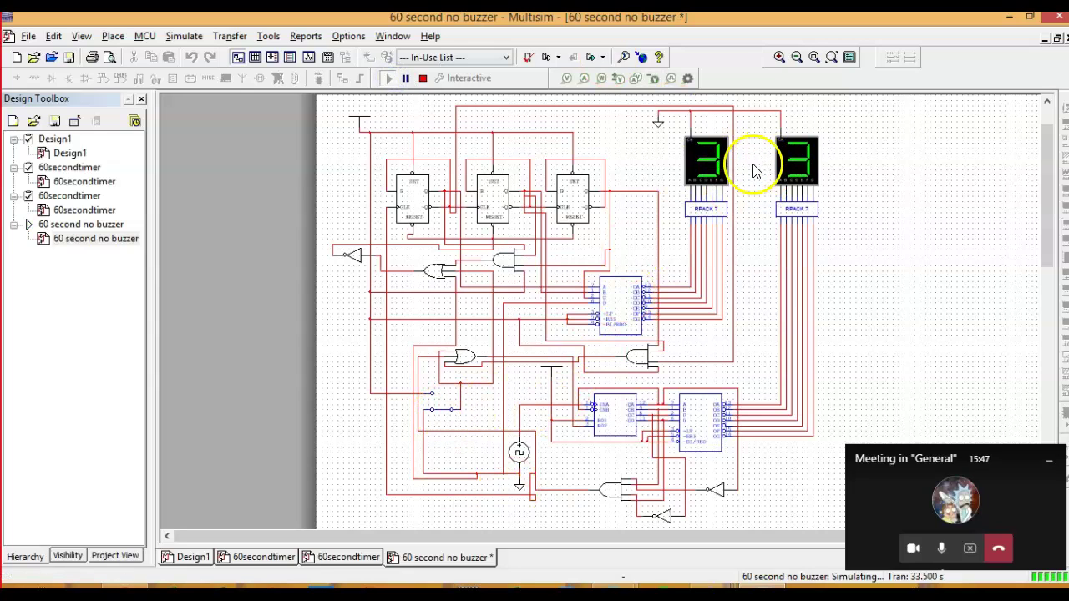
left_click(444, 412)
left_click(443, 414)
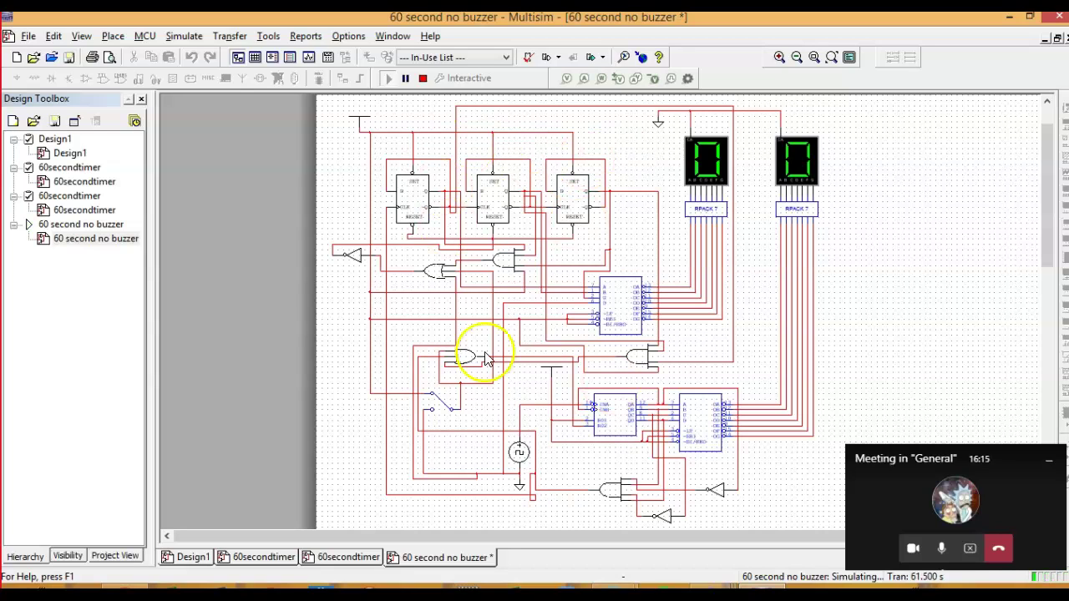
Change the clock source frequency to 100 Hz and dismiss the simulation-running warning.
right_click(522, 453)
left_click(543, 437)
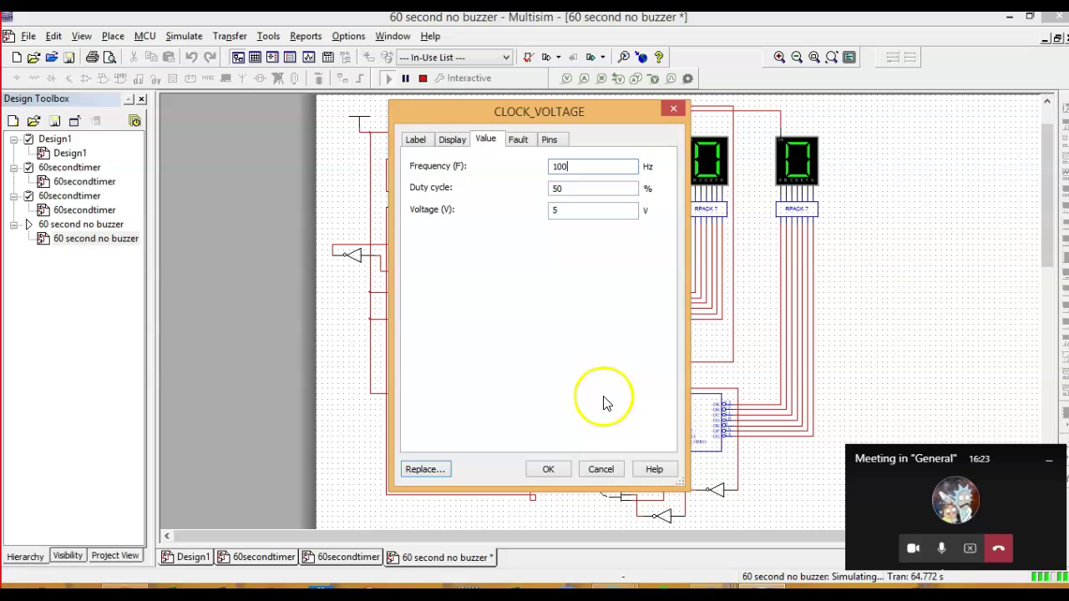
type("100")
left_click(551, 472)
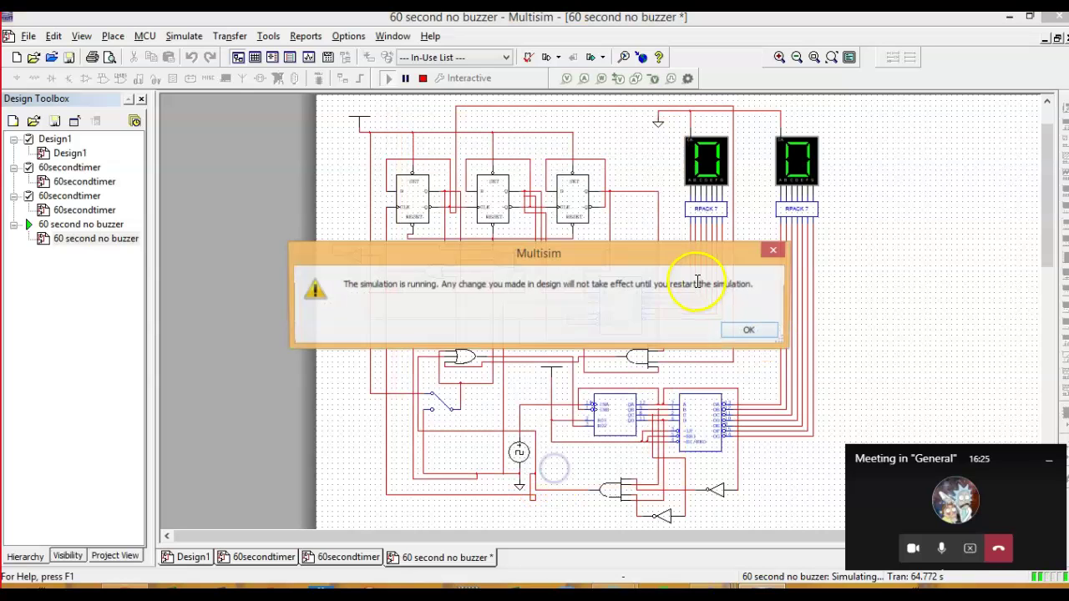
left_click(725, 332)
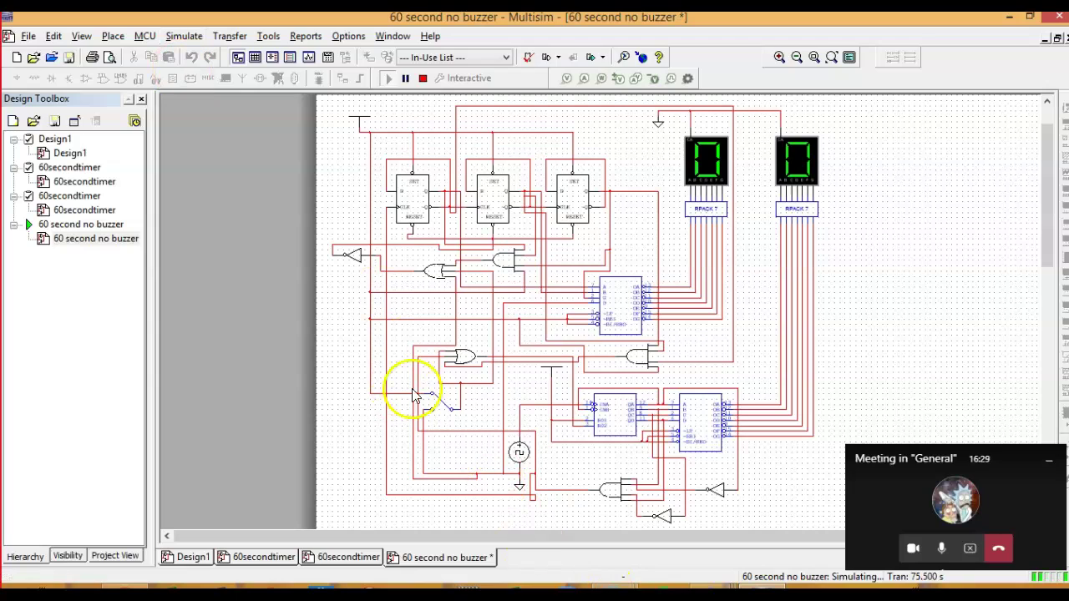
Toggle the reset switch, stop the simulation at 04, and confirm the clock reads 100 Hz.
left_click(440, 405)
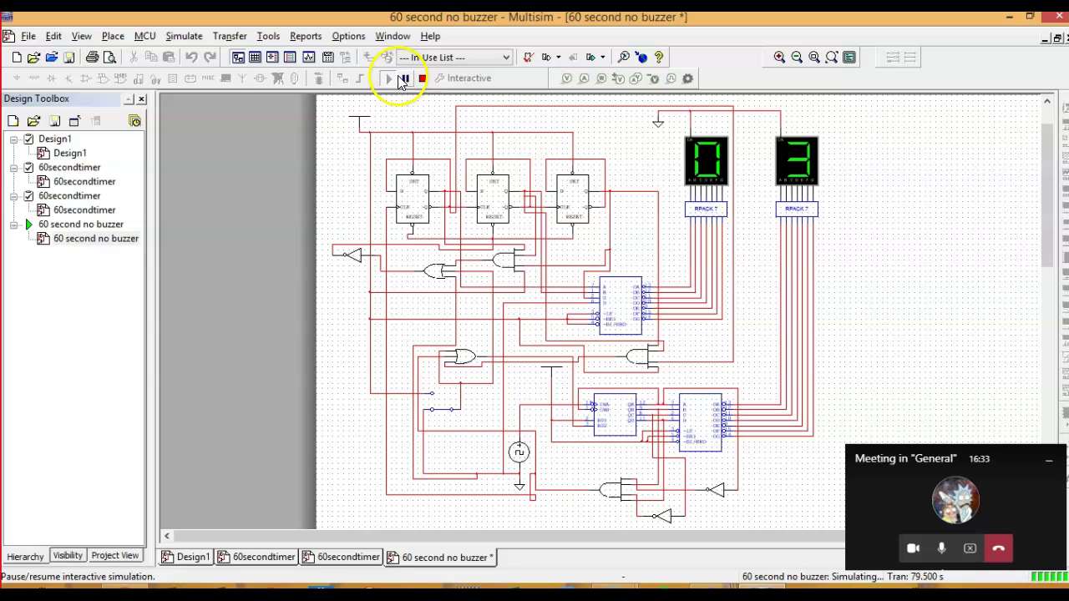
left_click(422, 77)
left_click(519, 449)
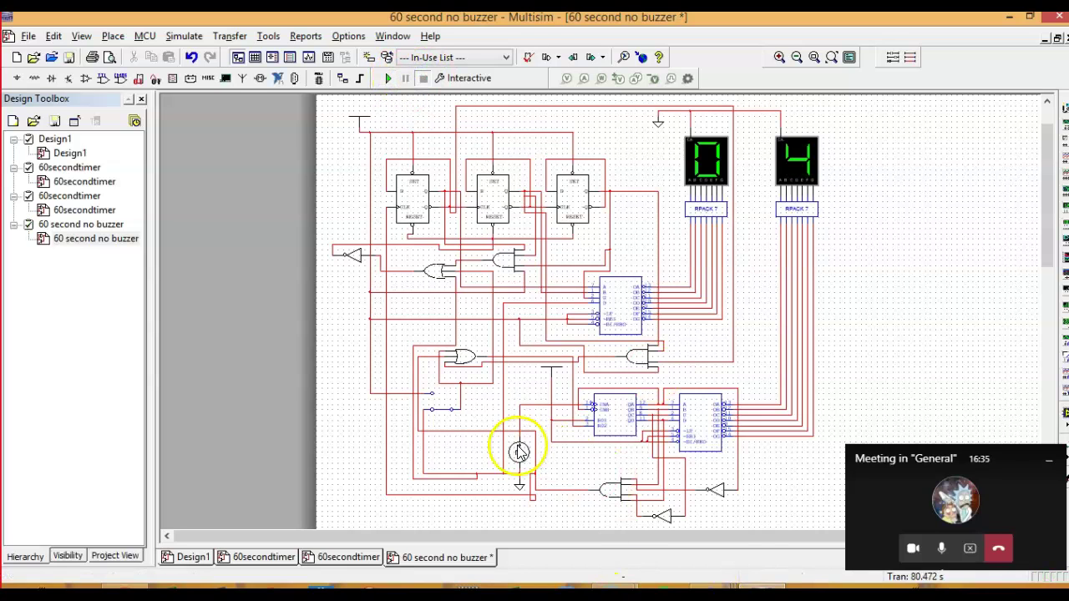
right_click(521, 453)
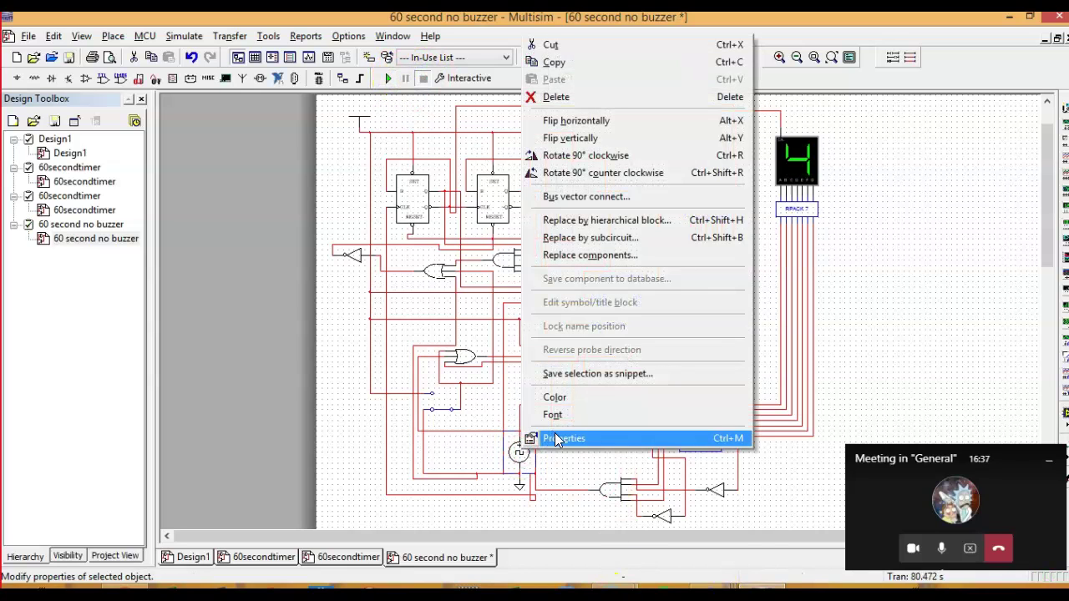
left_click(554, 438)
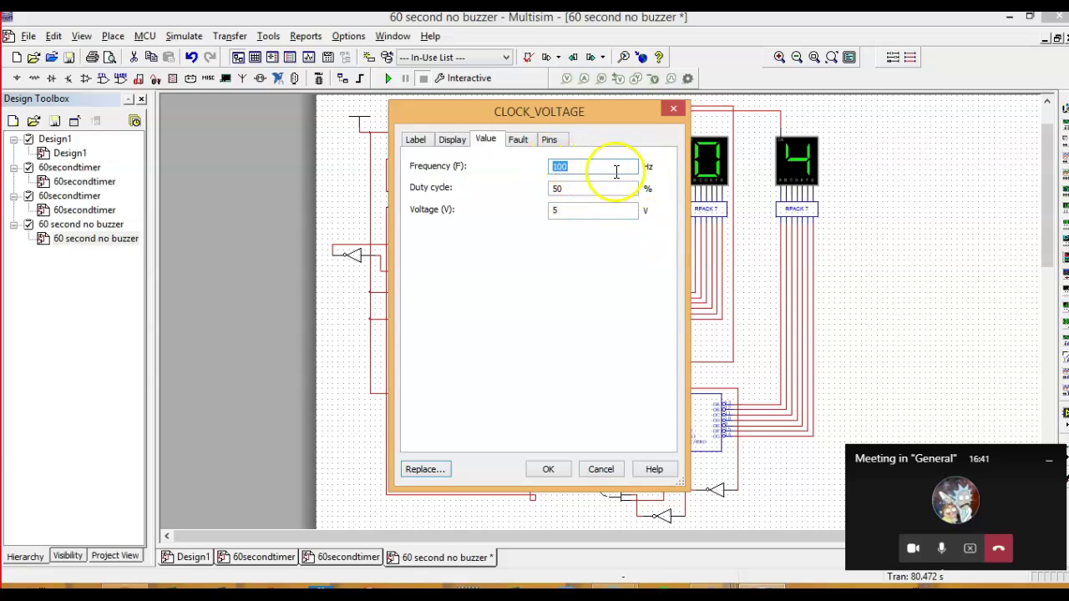
left_click(547, 469)
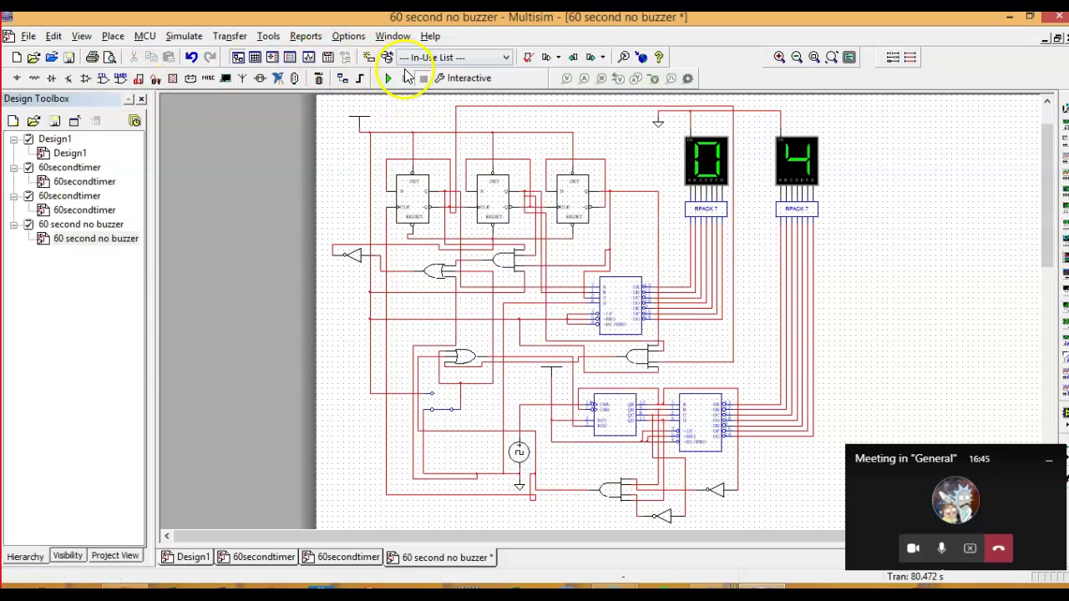
Restart the simulation and toggle the reset switch repeatedly, checking the counter returns to 00 and resumes.
left_click(384, 79)
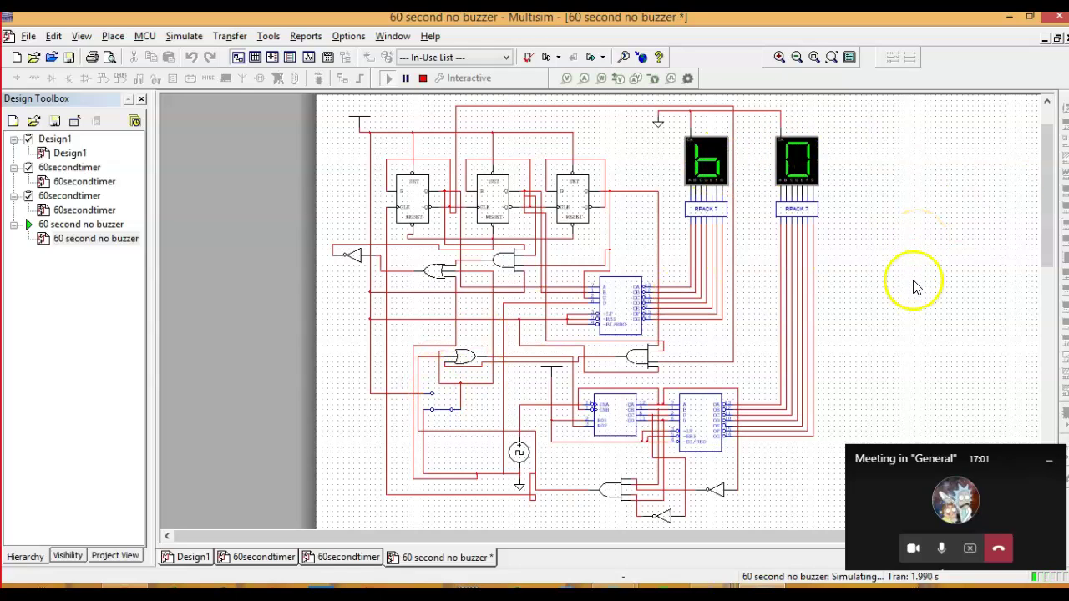
left_click(440, 412)
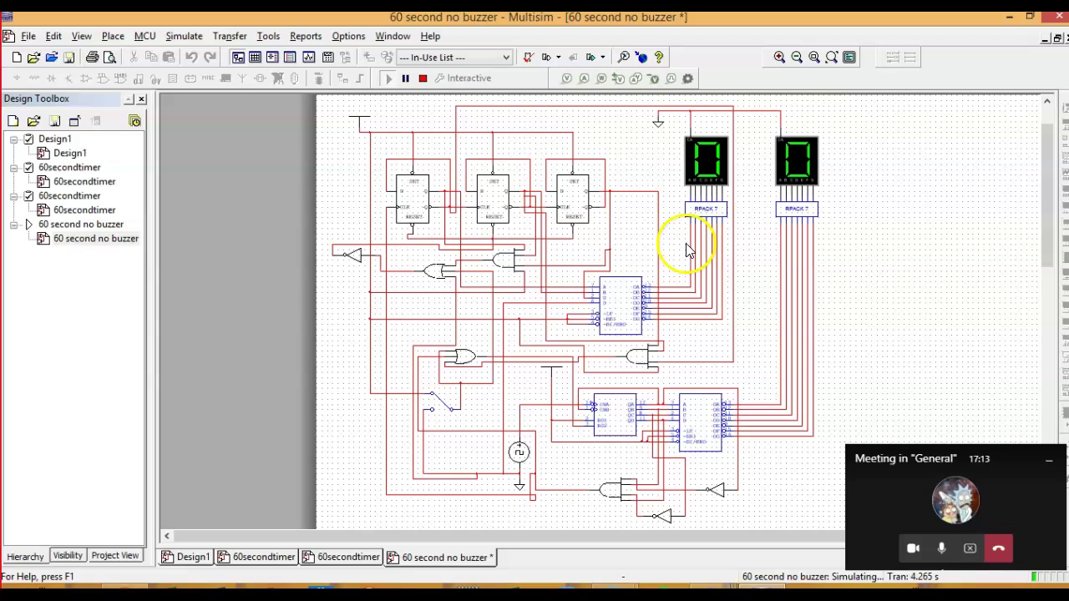
left_click(456, 403)
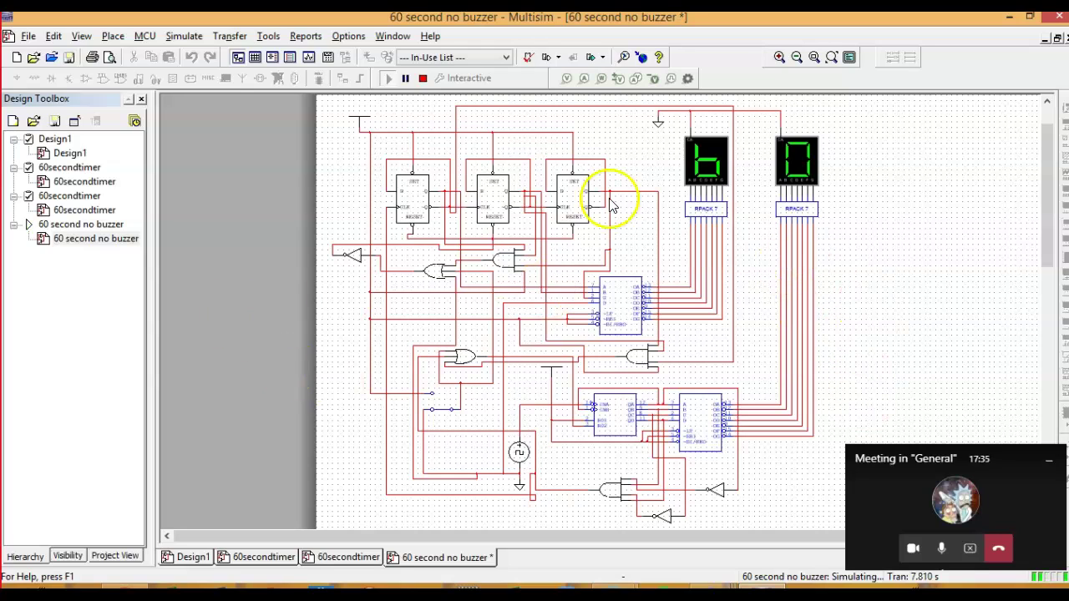
left_click(446, 411)
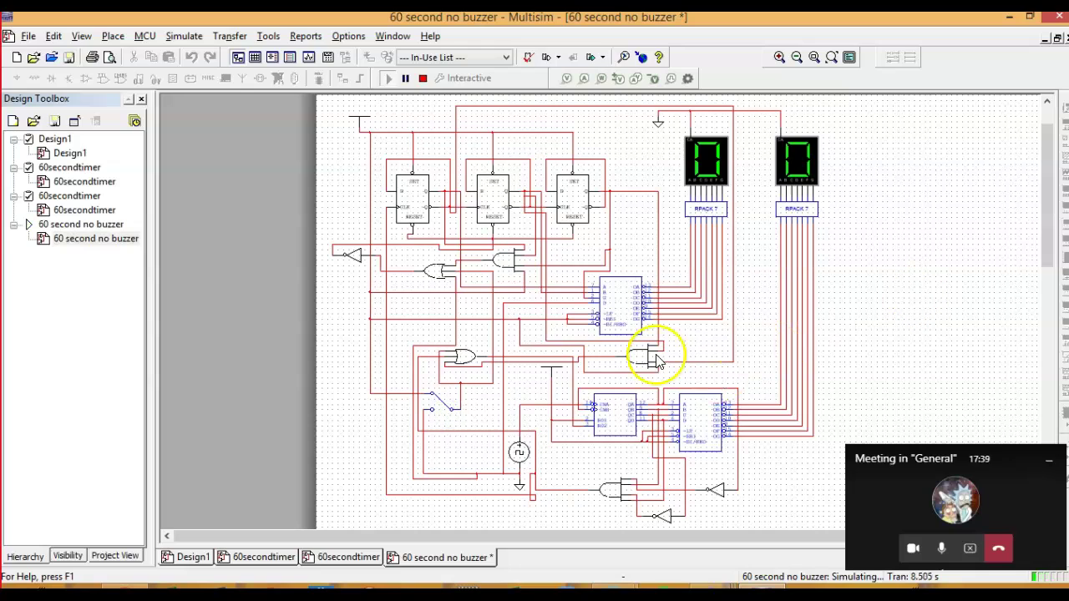
left_click(439, 411)
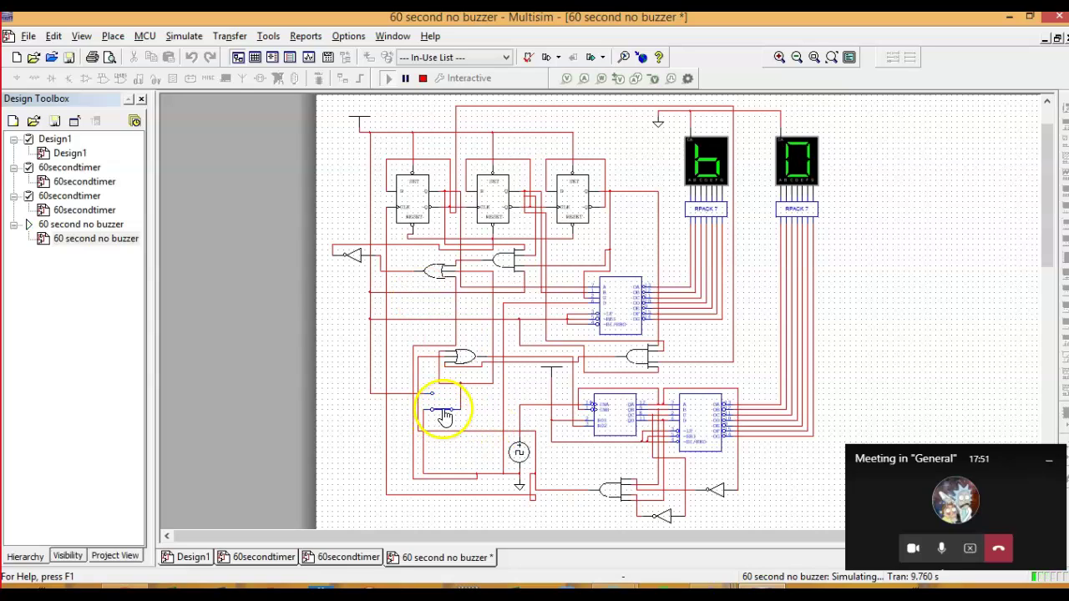
left_click(444, 412)
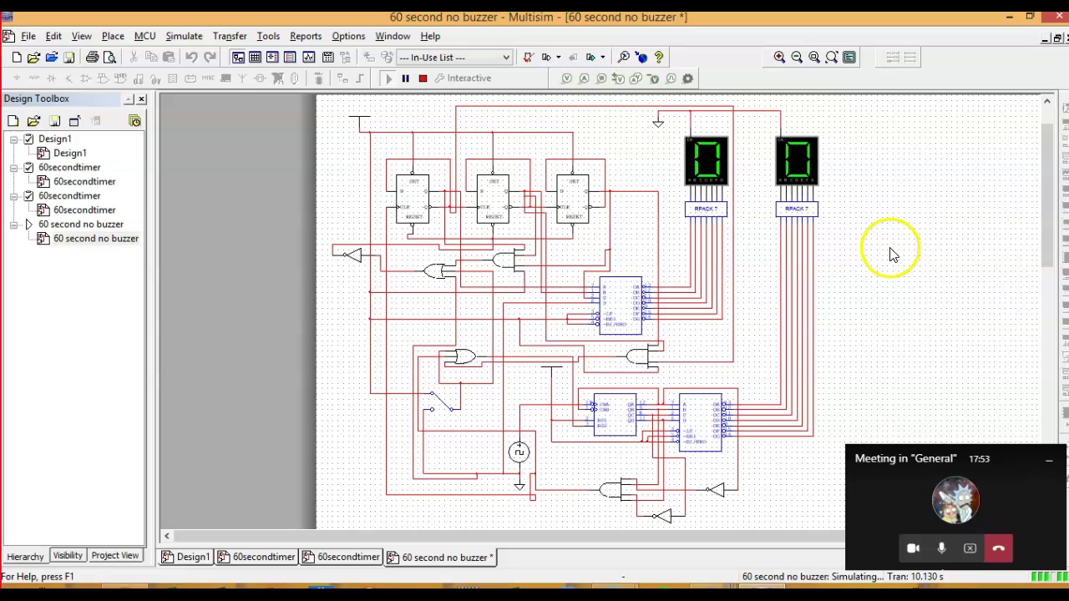
left_click(437, 406)
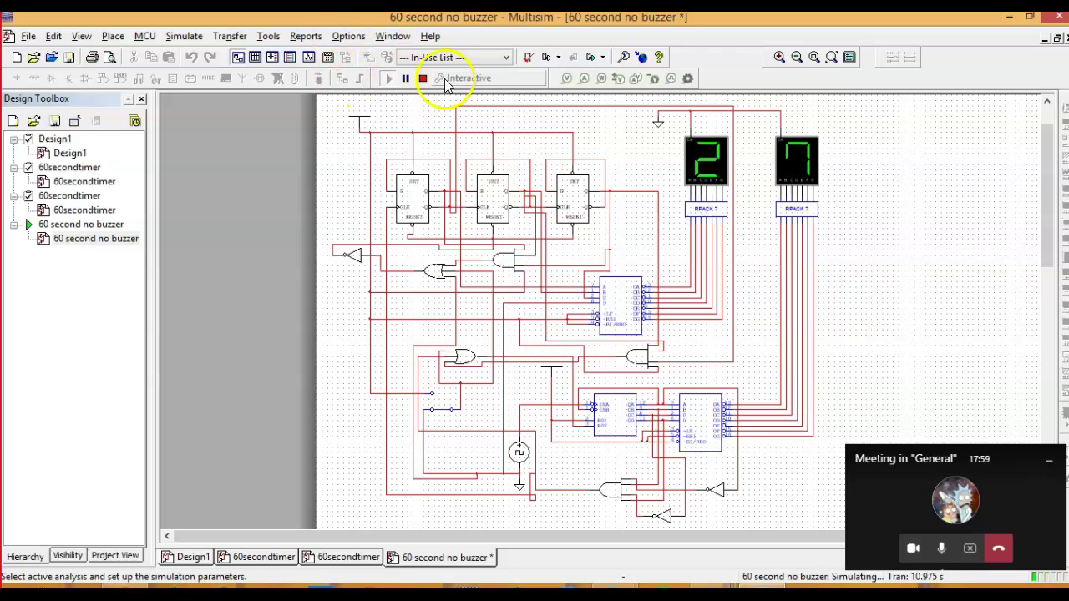
Stop the timer at 34 and return to the top of the Sixty Second Timer assignment doc.
left_click(422, 79)
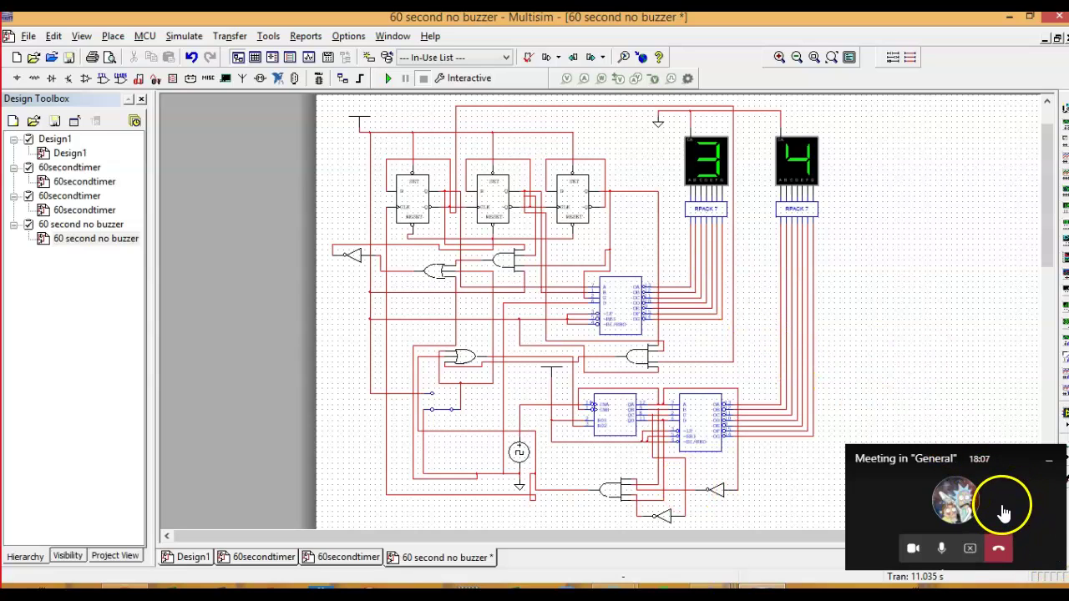
left_click(1008, 16)
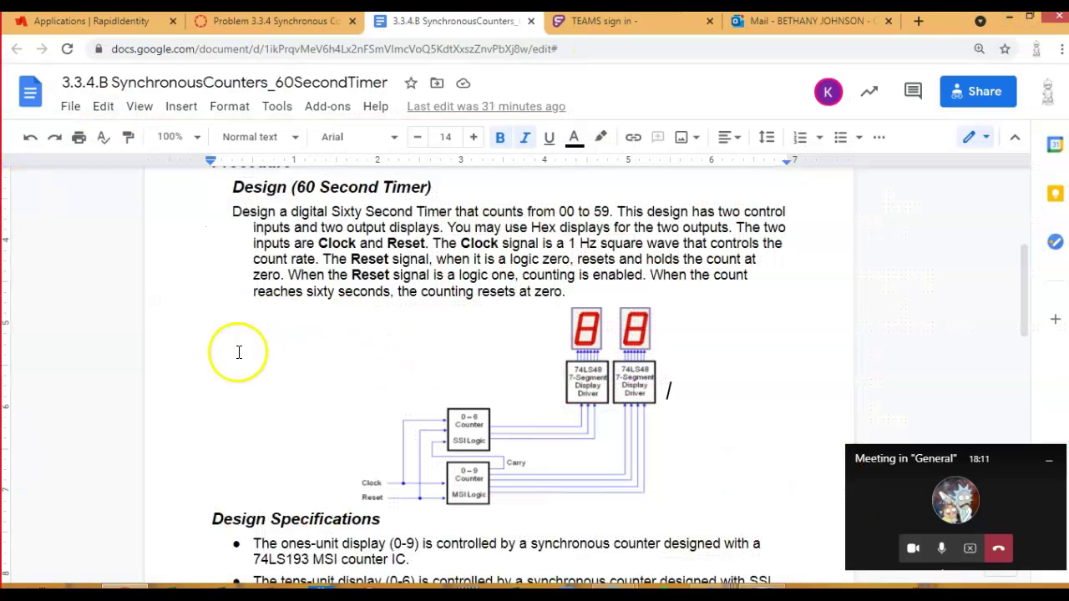
scroll(360, 309, "up", 4)
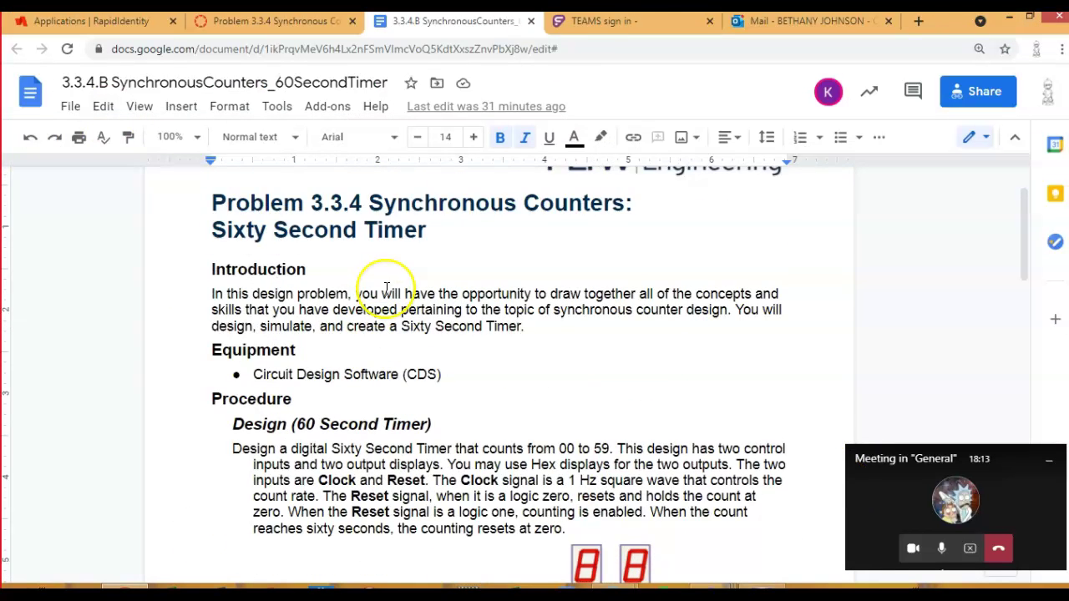